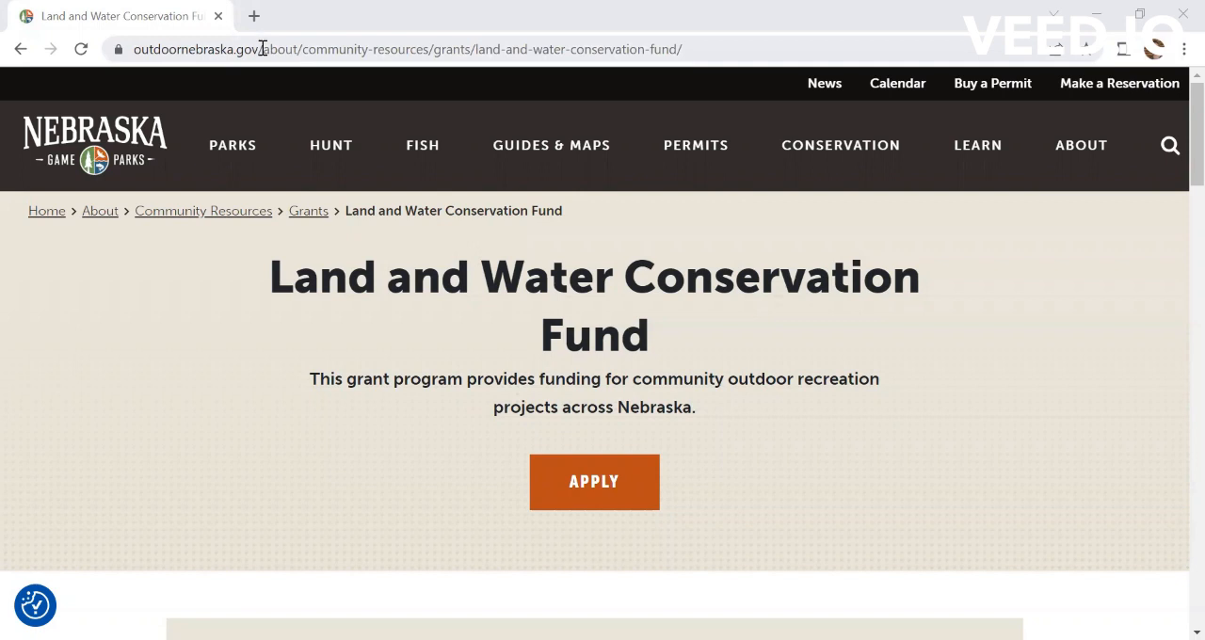
Step: Load the grant page at outdoornebraska.gov/lwcf
{"action": "left_click_drag", "start_coordinate": [263, 49], "coordinate": [693, 82]}
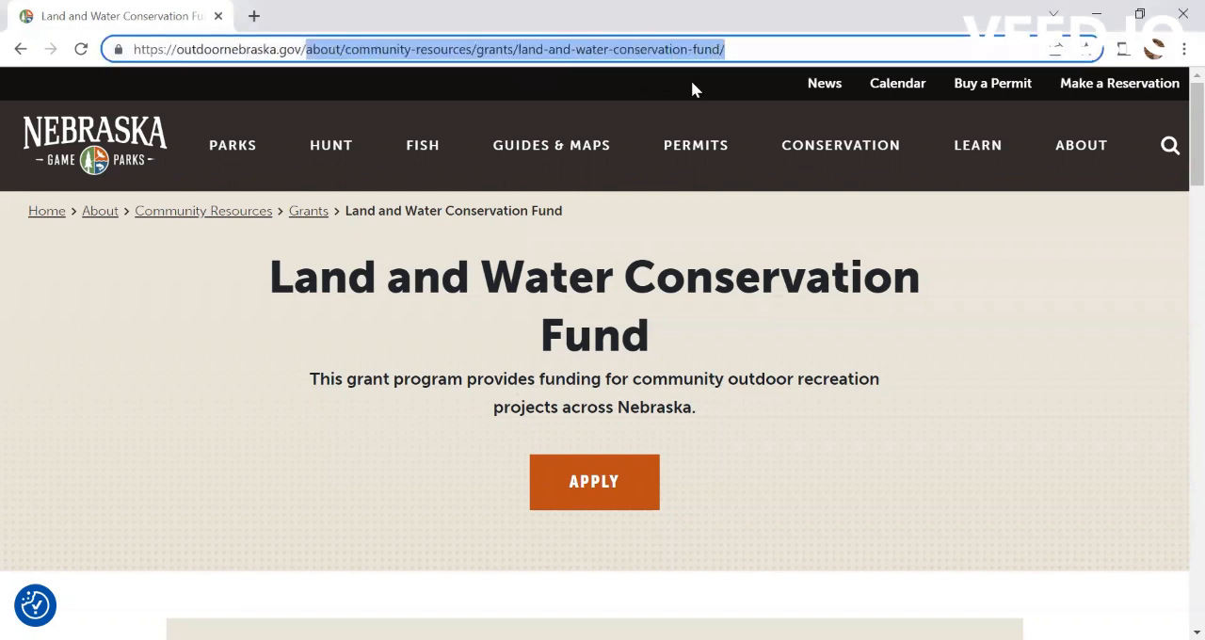
{"action": "type", "text": "lwcf"}
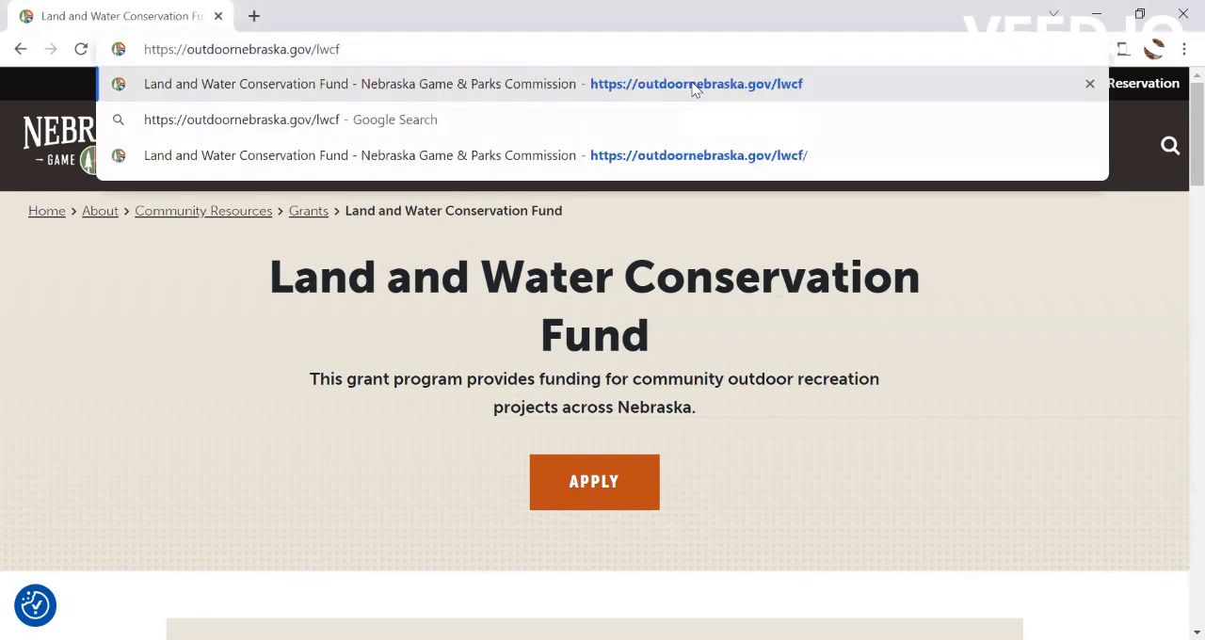
{"action": "key", "text": "Return"}
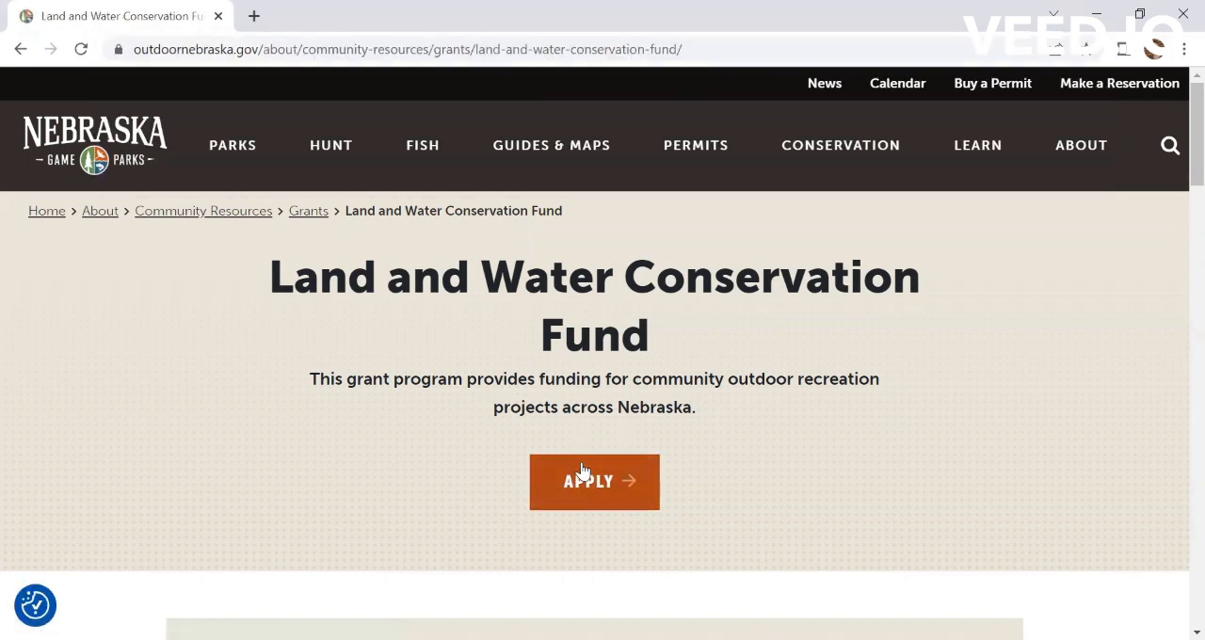
Step: Review the Land and Water Conservation Fund page and open its online application portal
{"action": "scroll", "coordinate": [585, 481], "scroll_direction": "down", "scroll_amount": 5}
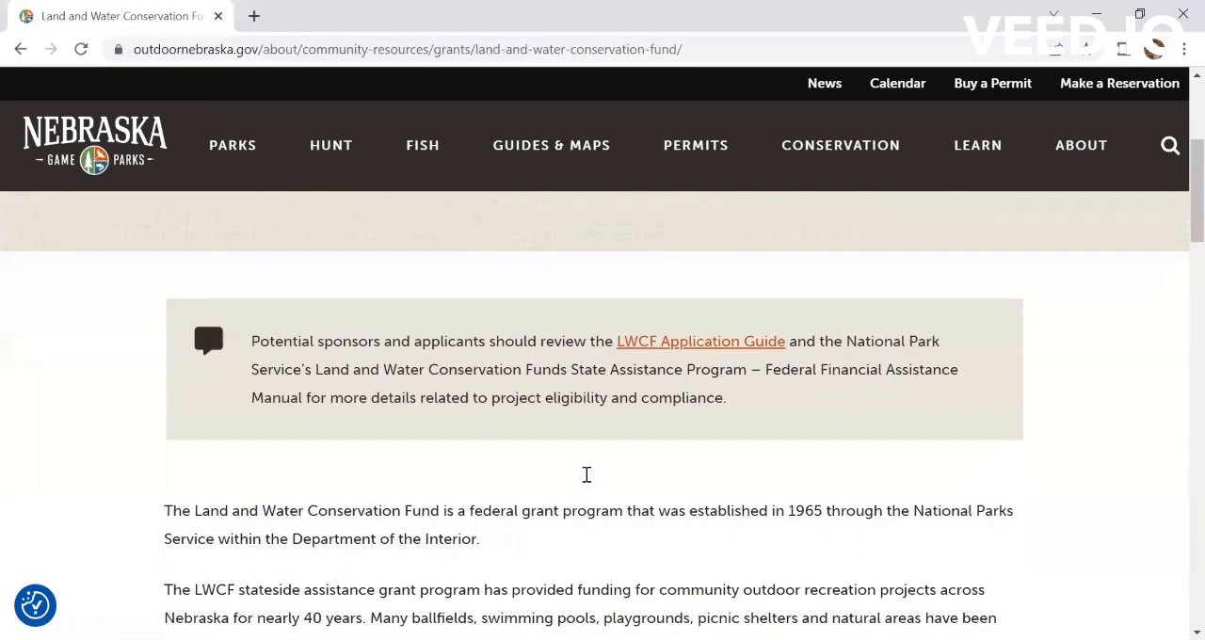
{"action": "scroll", "coordinate": [585, 475], "scroll_direction": "down", "scroll_amount": 1}
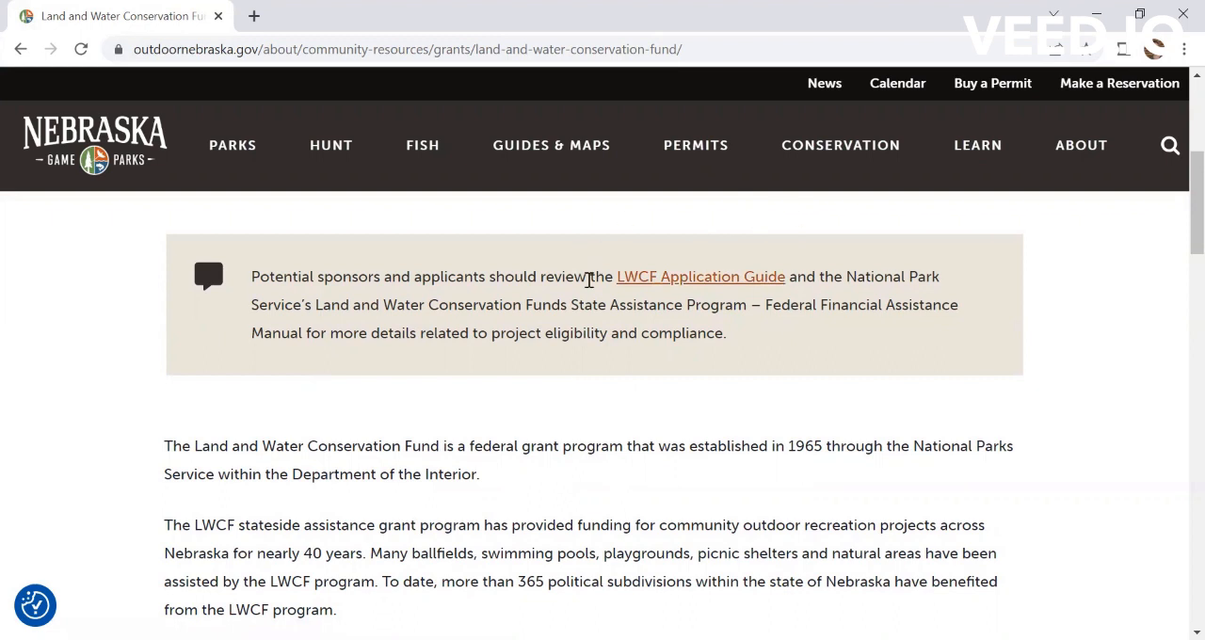
{"action": "scroll", "coordinate": [621, 335], "scroll_direction": "up", "scroll_amount": 2}
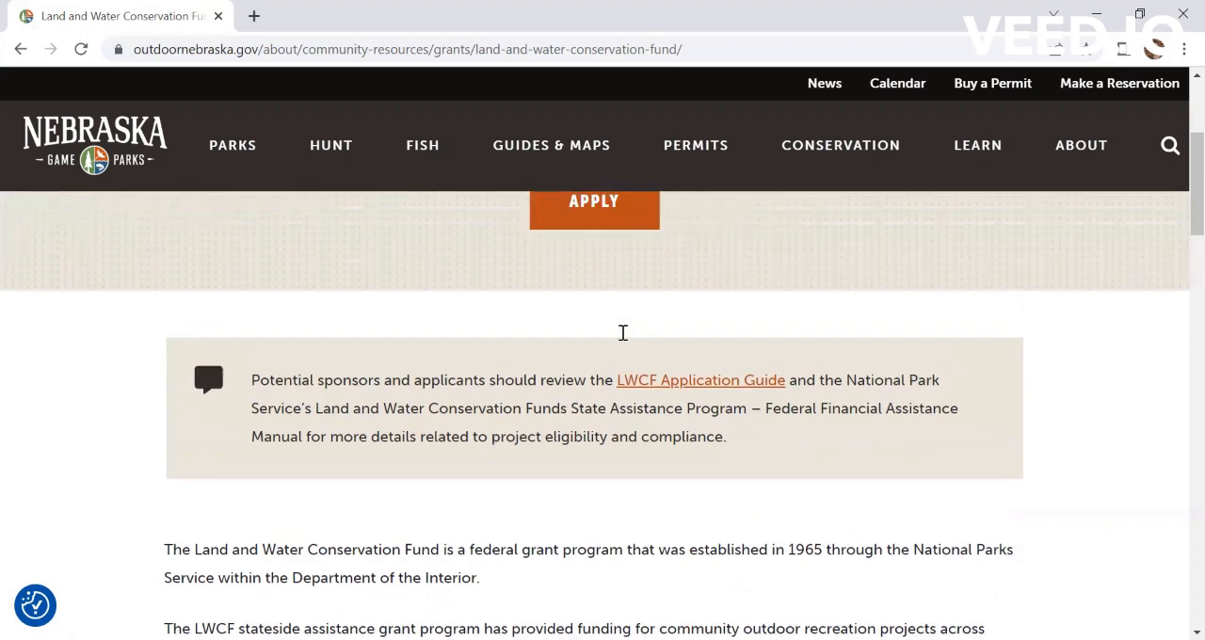
{"action": "scroll", "coordinate": [622, 334], "scroll_direction": "up", "scroll_amount": 2}
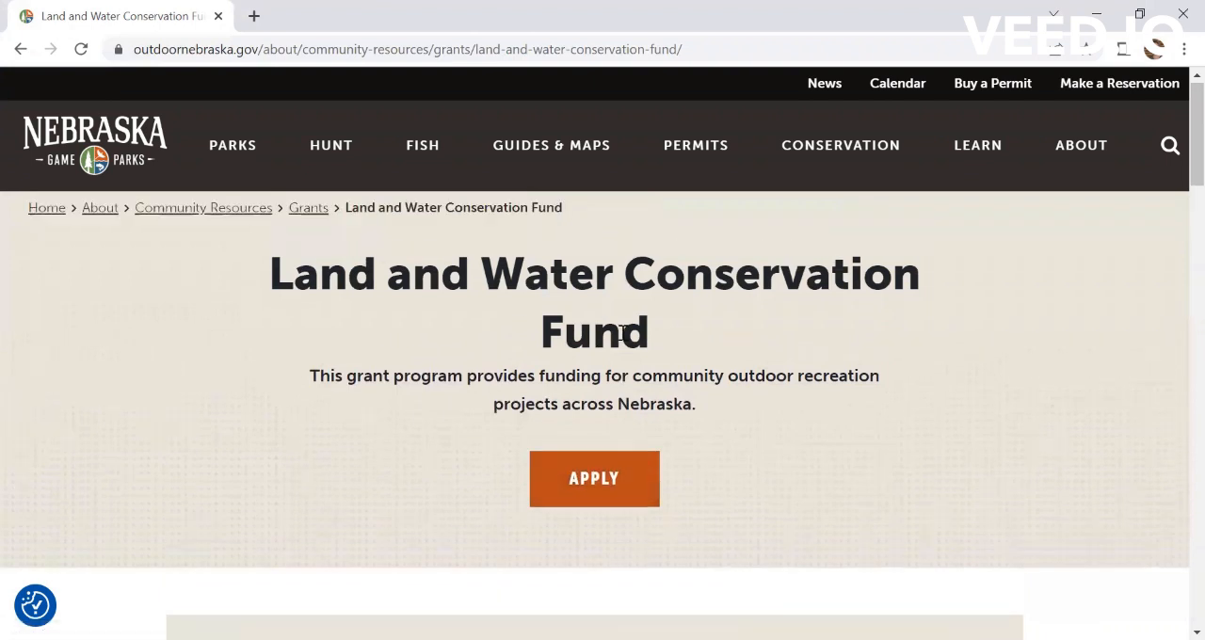
{"action": "scroll", "coordinate": [618, 330], "scroll_direction": "down", "scroll_amount": 1}
{"action": "scroll", "coordinate": [622, 332], "scroll_direction": "down", "scroll_amount": 1}
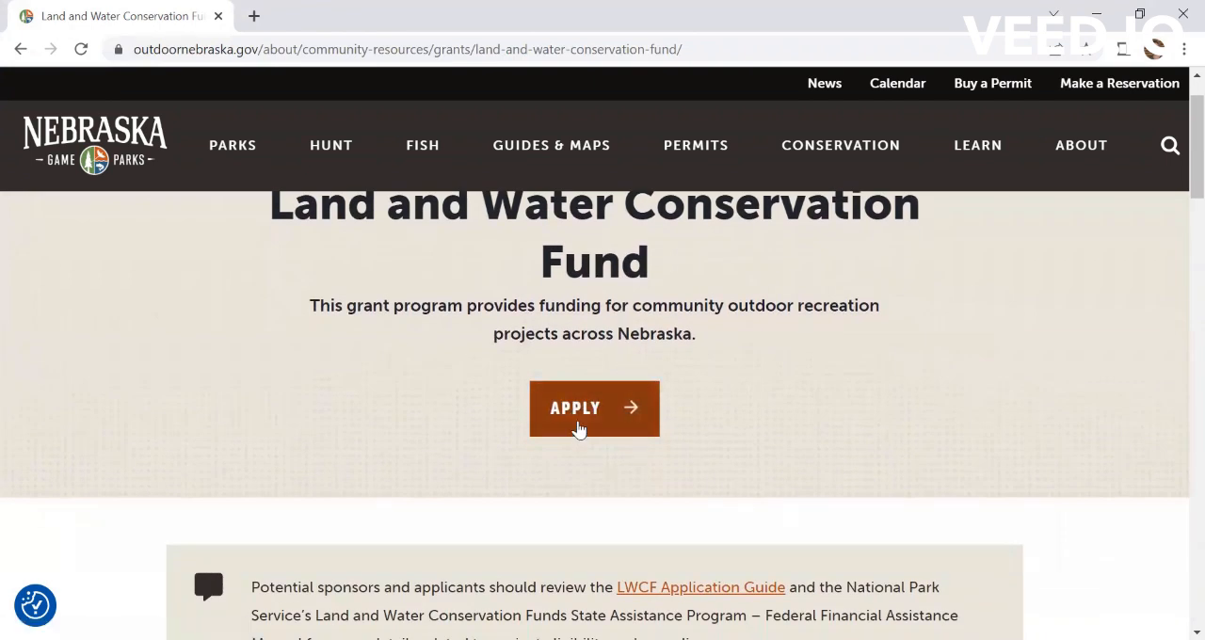
{"action": "left_click", "coordinate": [579, 428]}
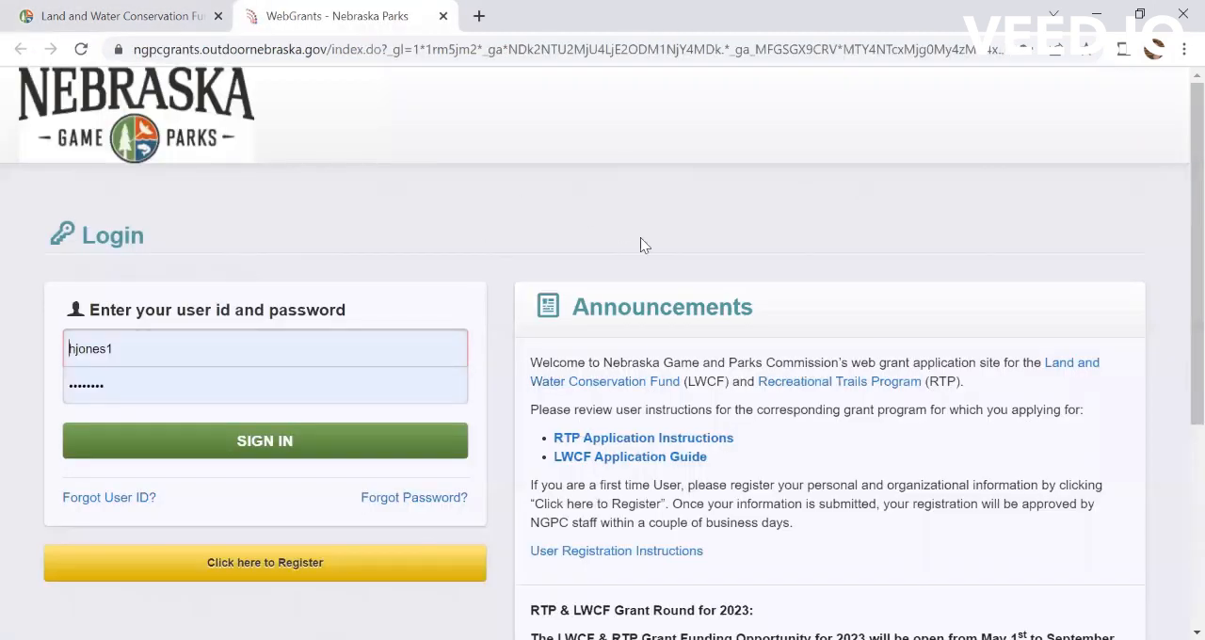
Step: Read the foreword and contacts in the LWCF Application Guide linked in the announcements, and return to the login page
{"action": "scroll", "coordinate": [841, 448], "scroll_direction": "down", "scroll_amount": 1}
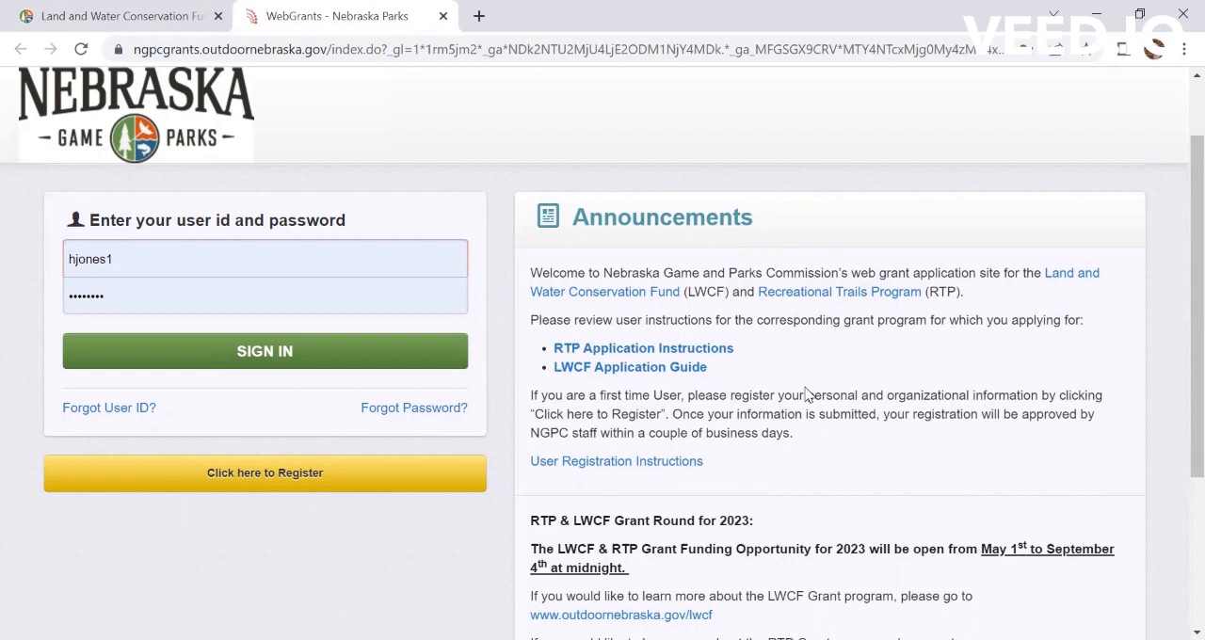
{"action": "scroll", "coordinate": [807, 393], "scroll_direction": "down", "scroll_amount": 1}
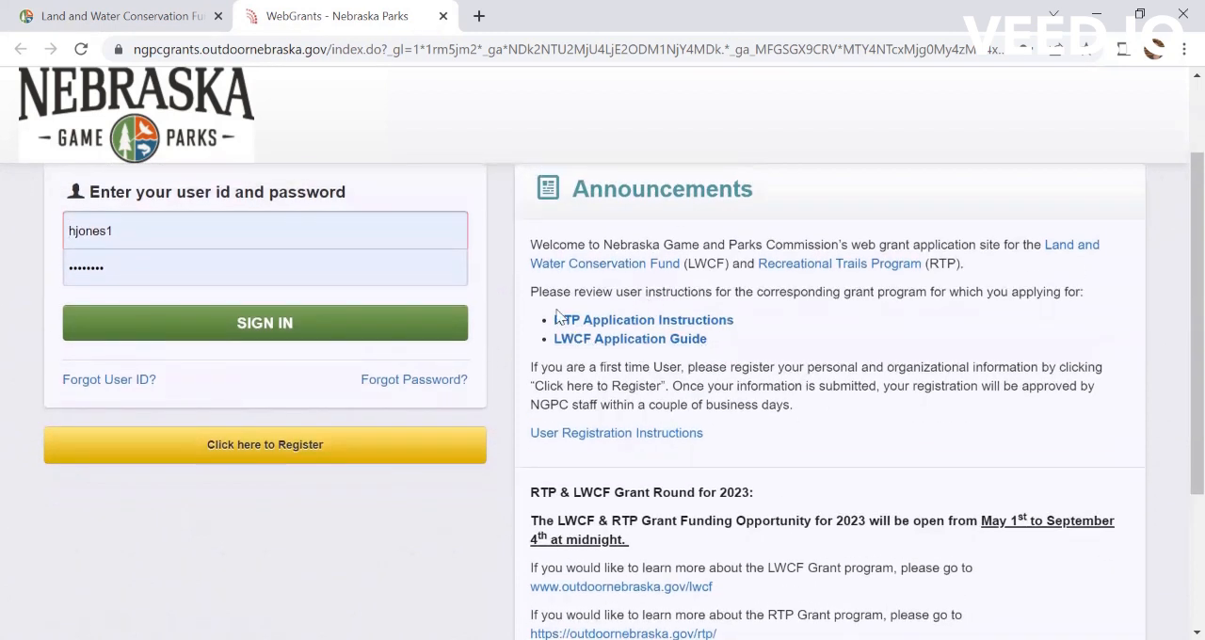
{"action": "left_click", "coordinate": [663, 340]}
{"action": "scroll", "coordinate": [713, 476], "scroll_direction": "down", "scroll_amount": 5}
{"action": "scroll", "coordinate": [713, 475], "scroll_direction": "down", "scroll_amount": 4}
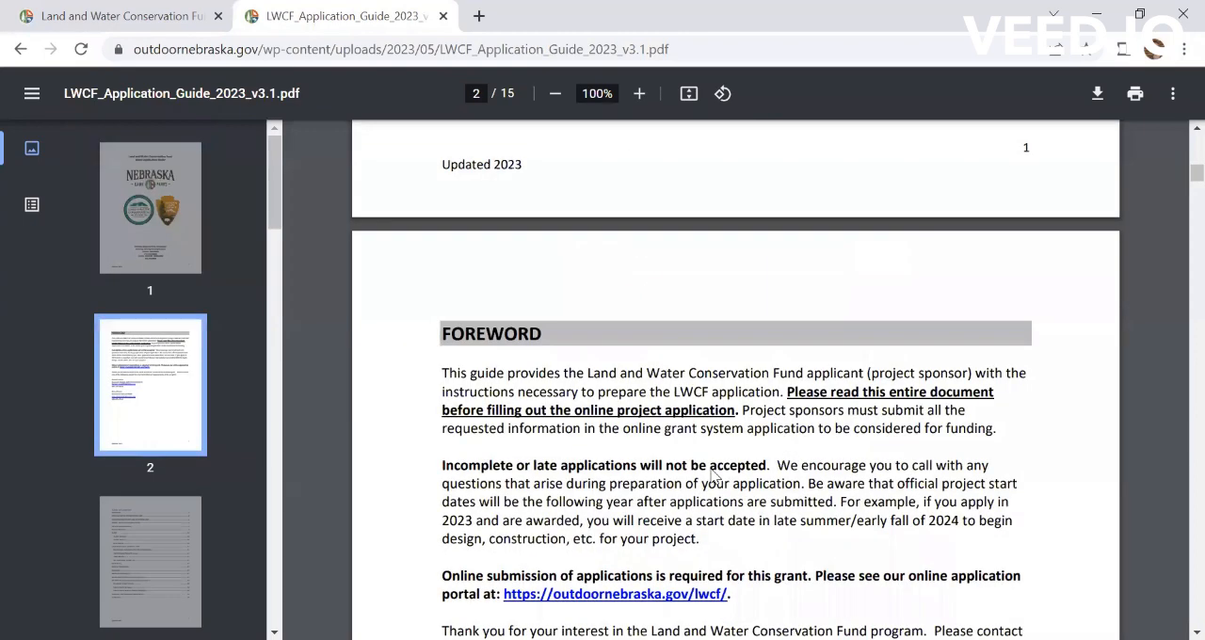
{"action": "scroll", "coordinate": [712, 476], "scroll_direction": "down", "scroll_amount": 2}
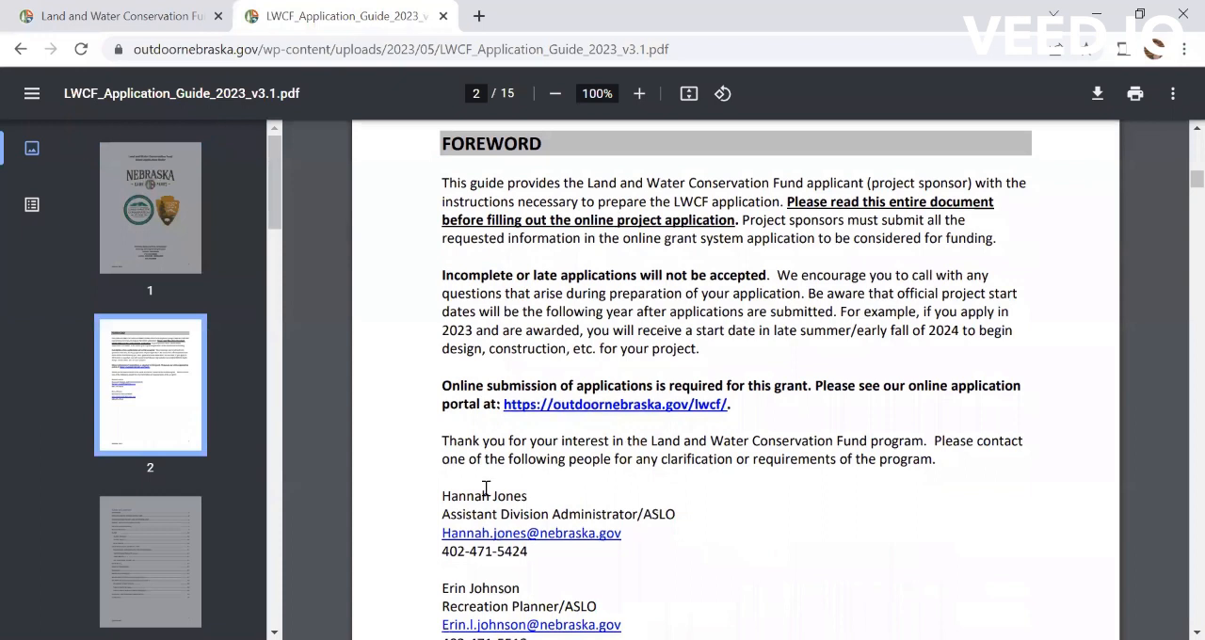
{"action": "scroll", "coordinate": [692, 491], "scroll_direction": "down", "scroll_amount": 2}
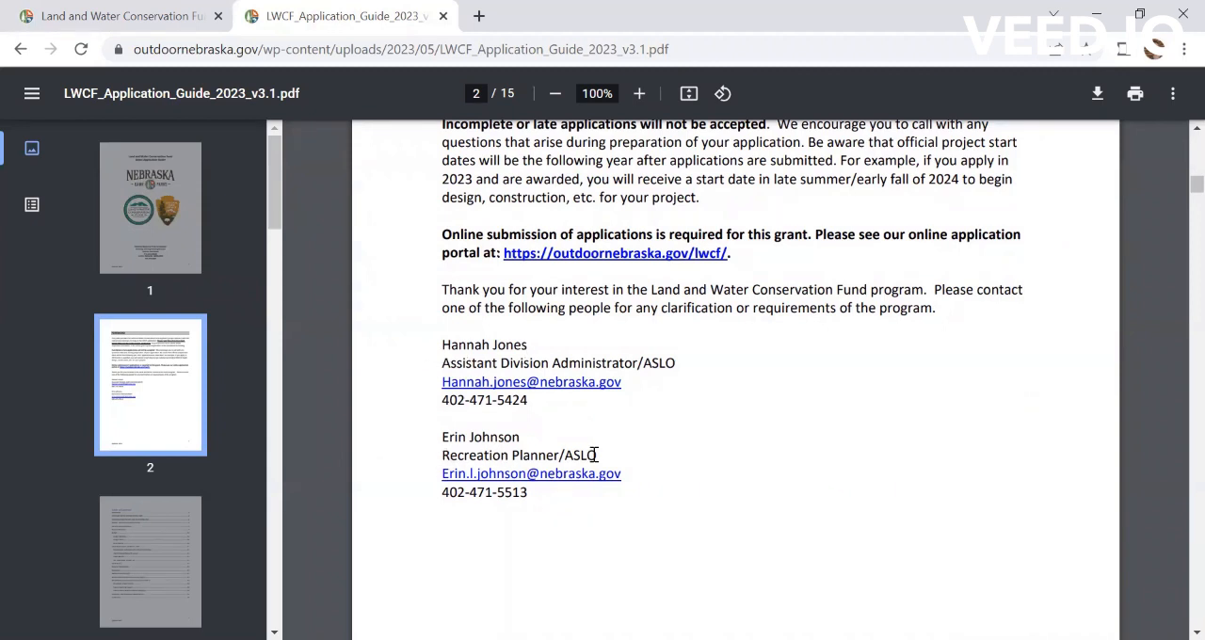
{"action": "scroll", "coordinate": [659, 457], "scroll_direction": "up", "scroll_amount": 1}
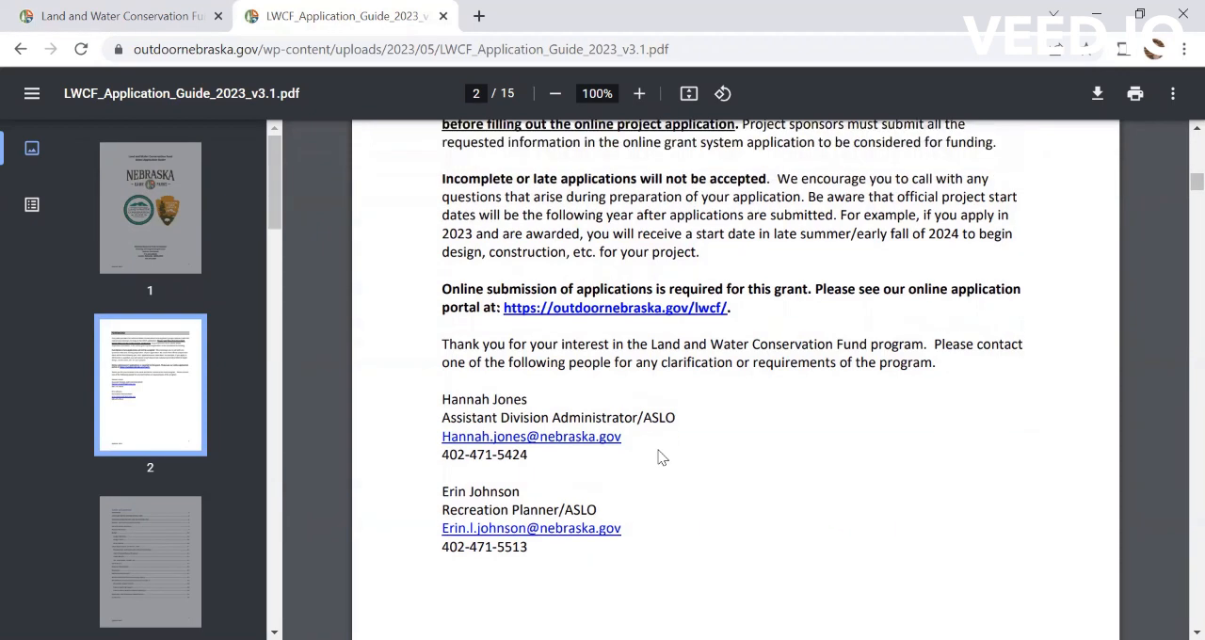
{"action": "left_click", "coordinate": [19, 52]}
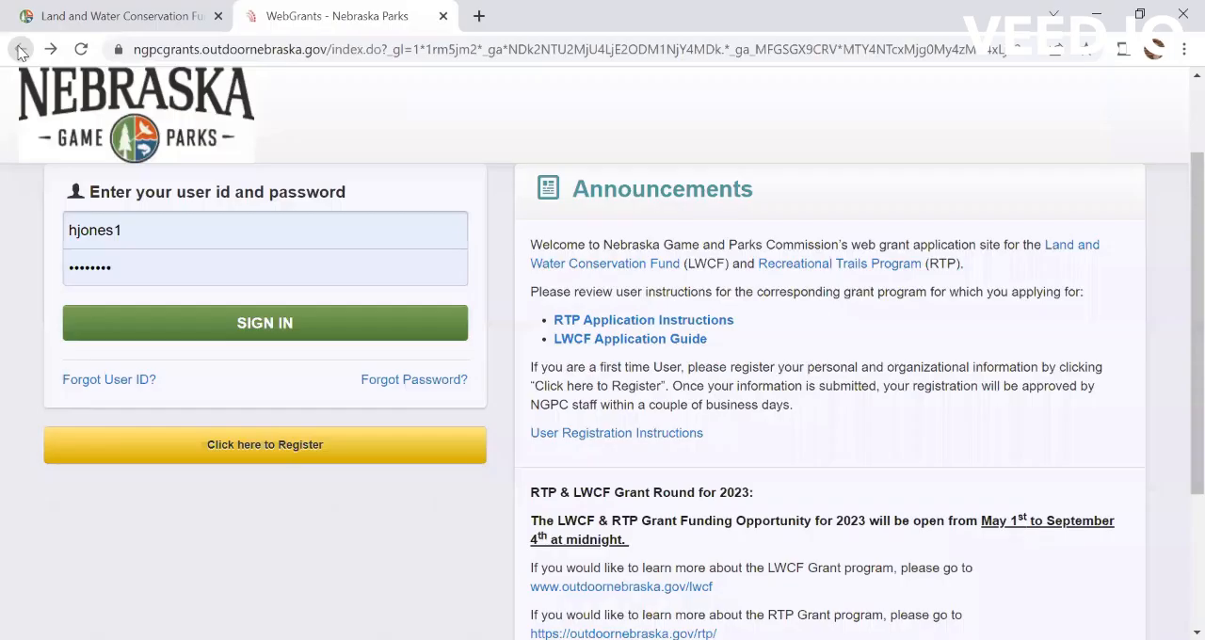
Step: Sign in to the grant portal with the test account's user ID and password, and decline saving the password
{"action": "left_click_drag", "start_coordinate": [135, 227], "coordinate": [49, 234]}
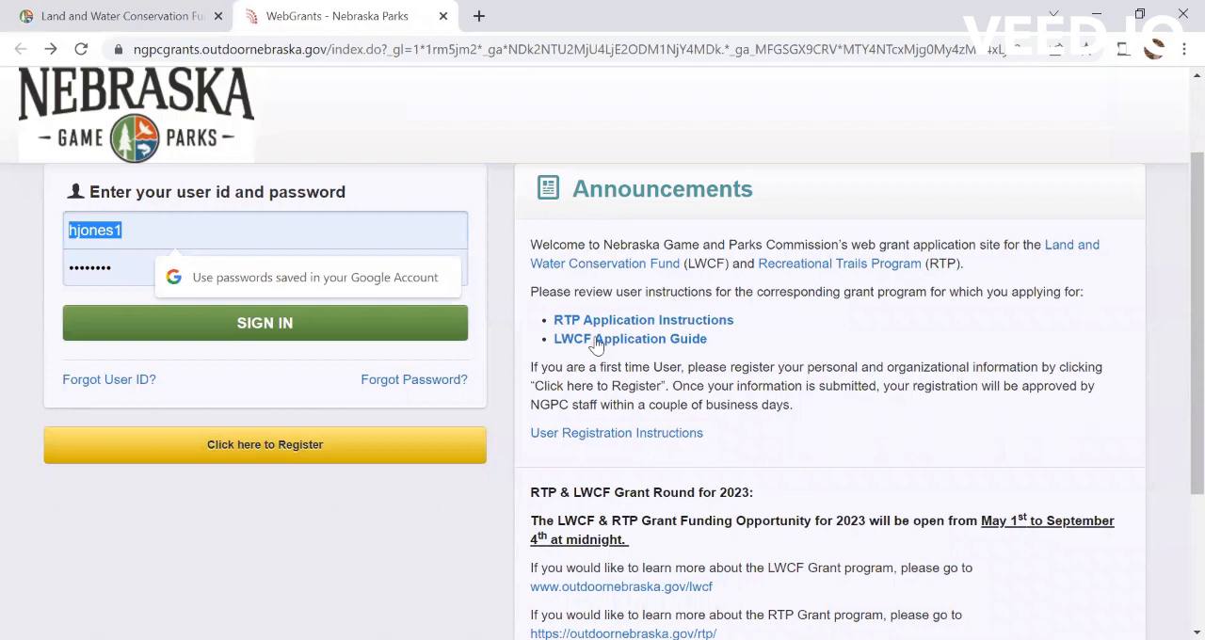
{"action": "scroll", "coordinate": [811, 443], "scroll_direction": "down", "scroll_amount": 2}
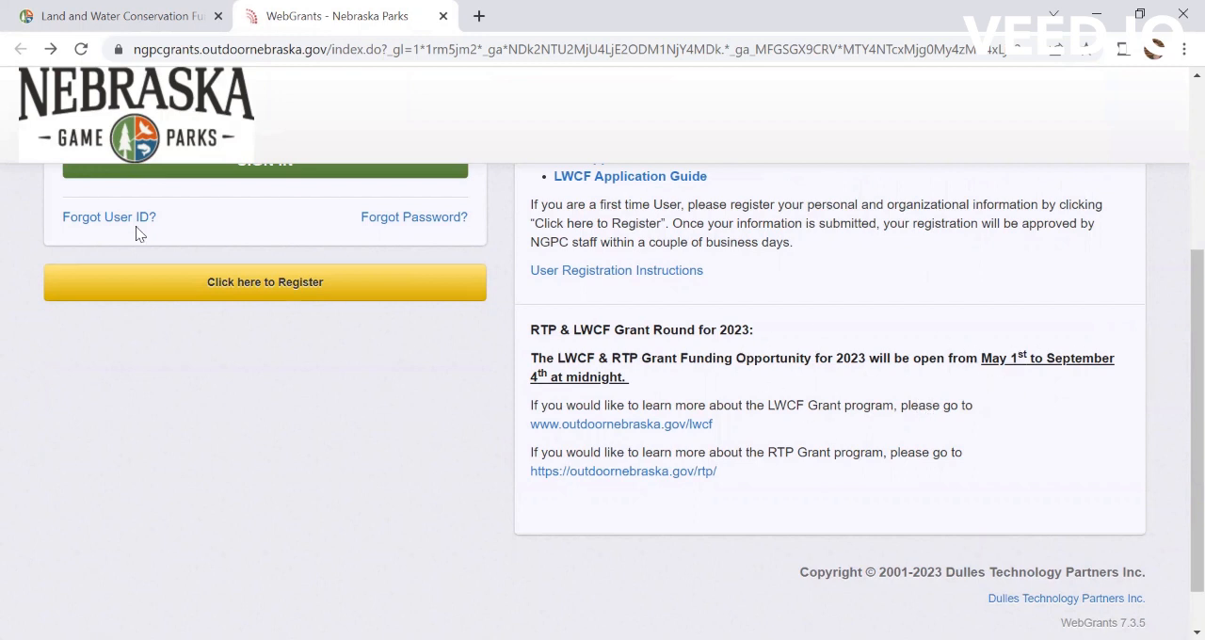
{"action": "scroll", "coordinate": [285, 306], "scroll_direction": "up", "scroll_amount": 2}
{"action": "double_click", "coordinate": [151, 249]}
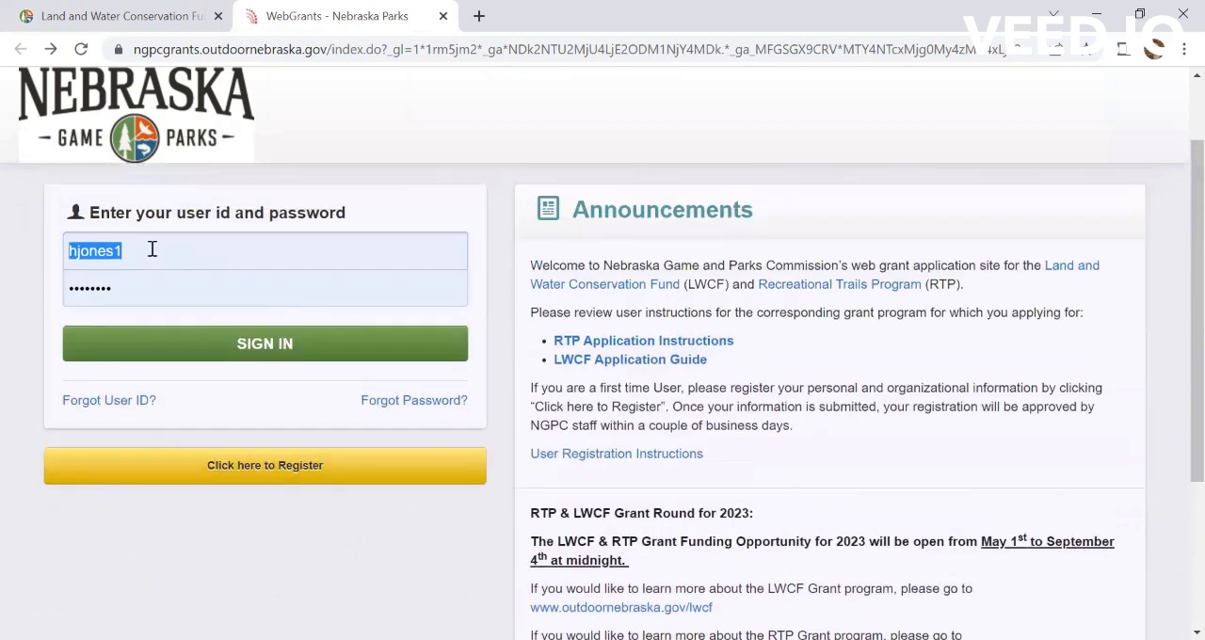
{"action": "type", "text": "ttester1"}
{"action": "key", "text": "Tab"}
{"action": "type", "text": "t"}
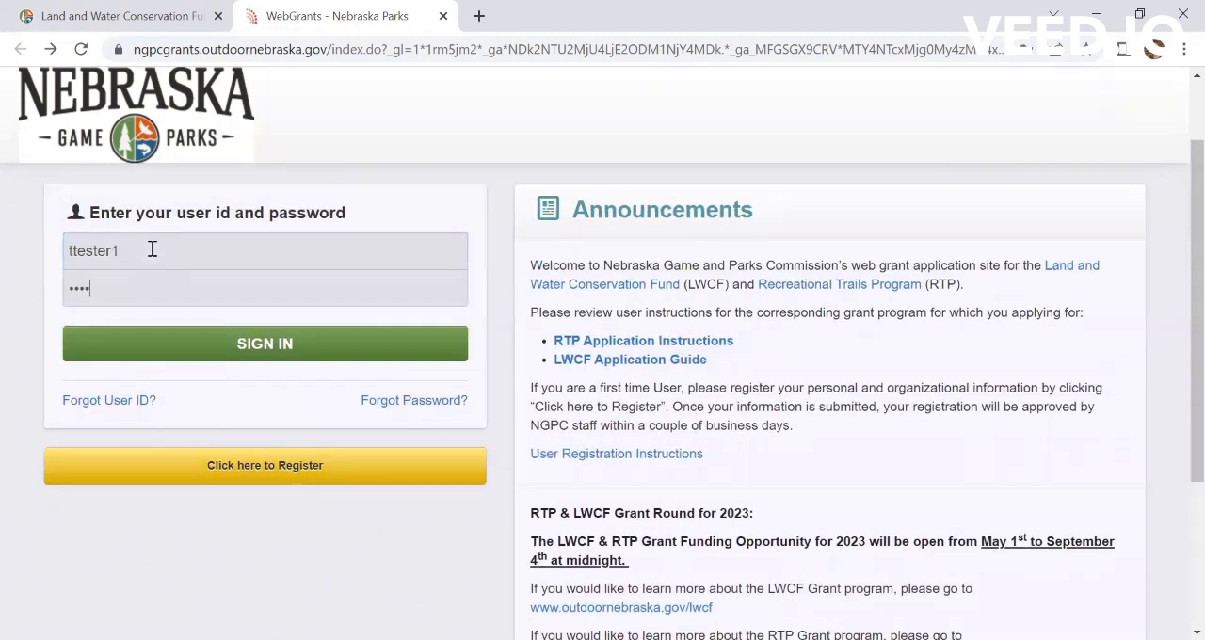
{"action": "key", "text": "Return"}
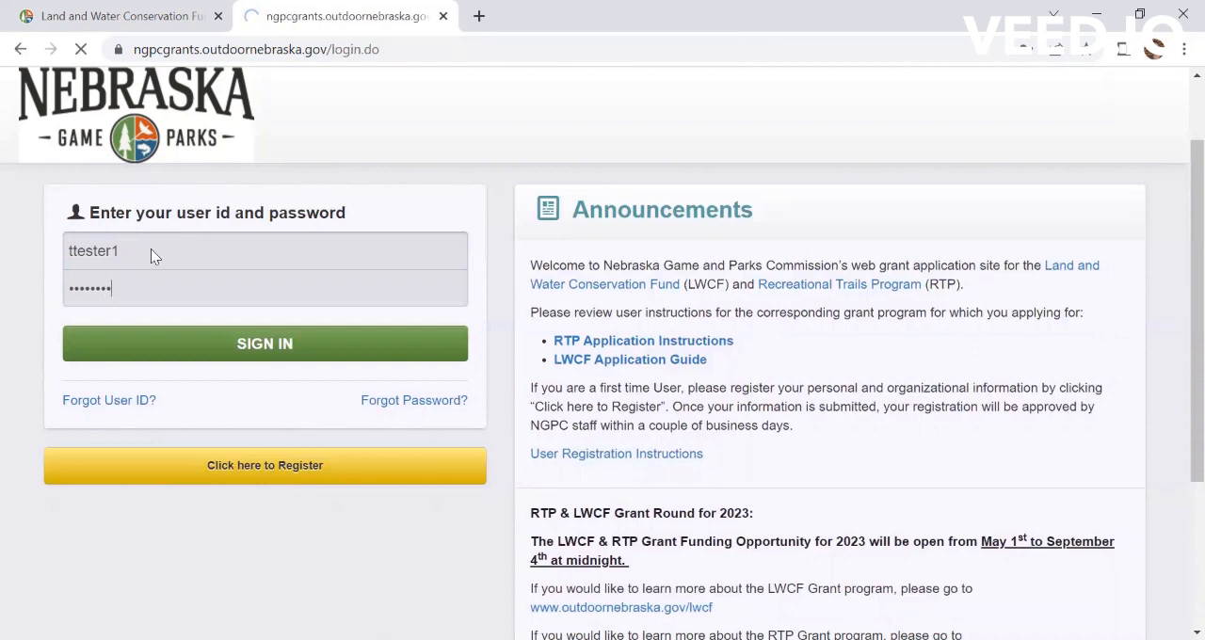
{"action": "left_click", "coordinate": [765, 303]}
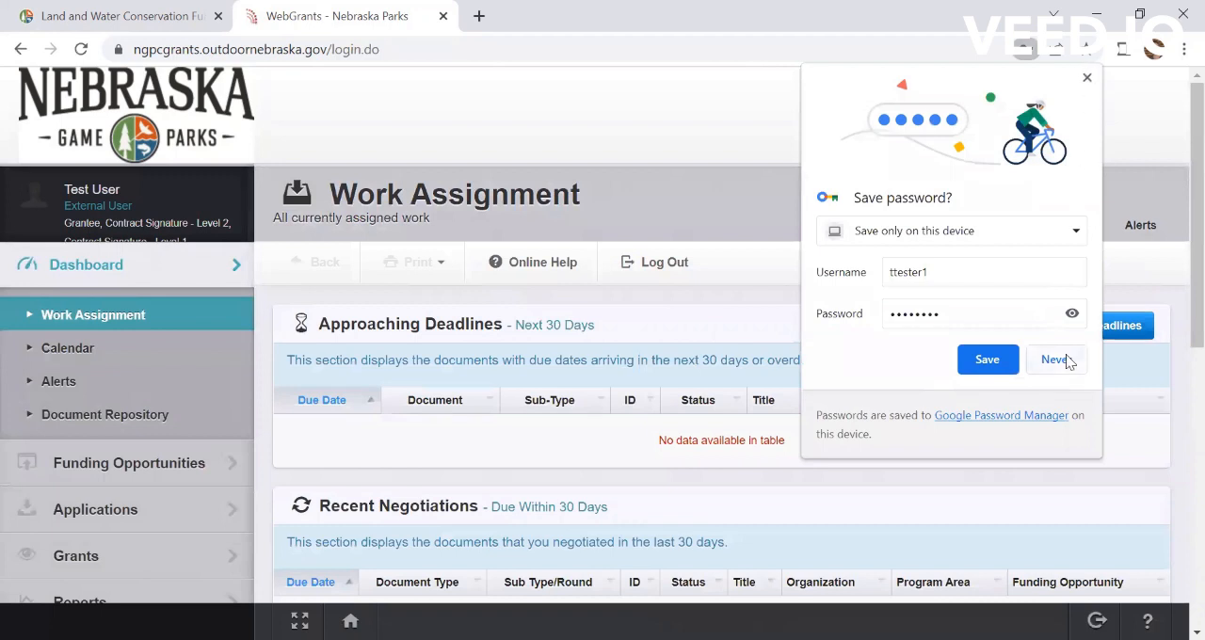
Step: Open the NE Land and Water Conservation Fund Grant FY2023 from the posted funding opportunities
{"action": "left_click", "coordinate": [102, 467]}
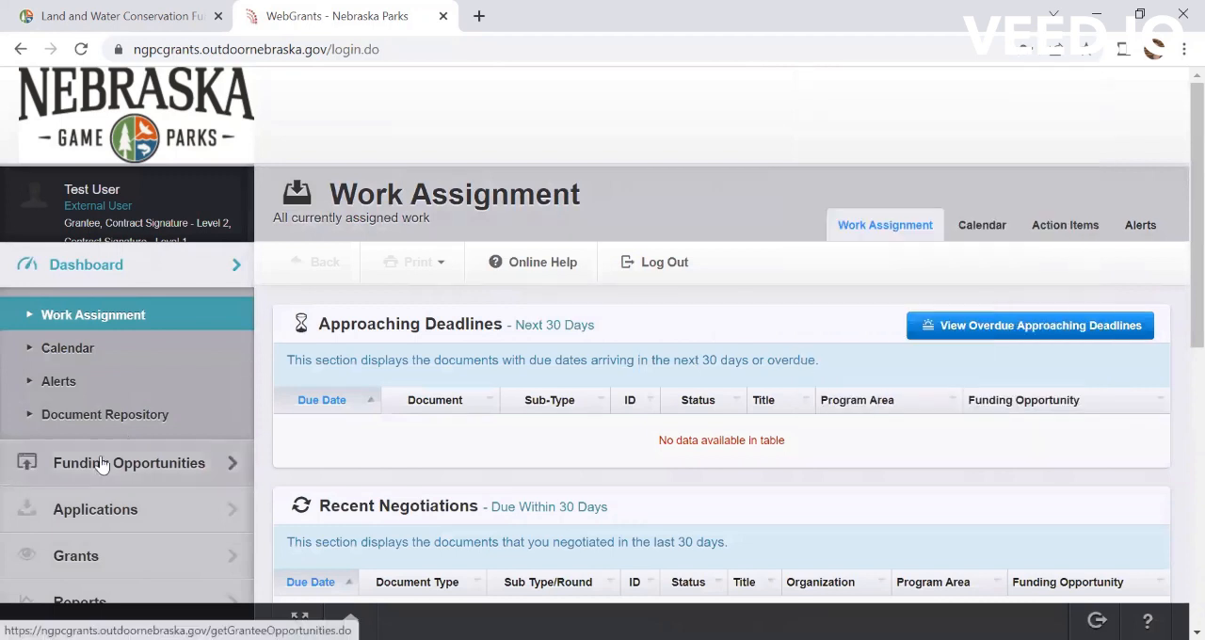
{"action": "scroll", "coordinate": [101, 466], "scroll_direction": "down", "scroll_amount": 1}
{"action": "scroll", "coordinate": [101, 463], "scroll_direction": "down", "scroll_amount": 1}
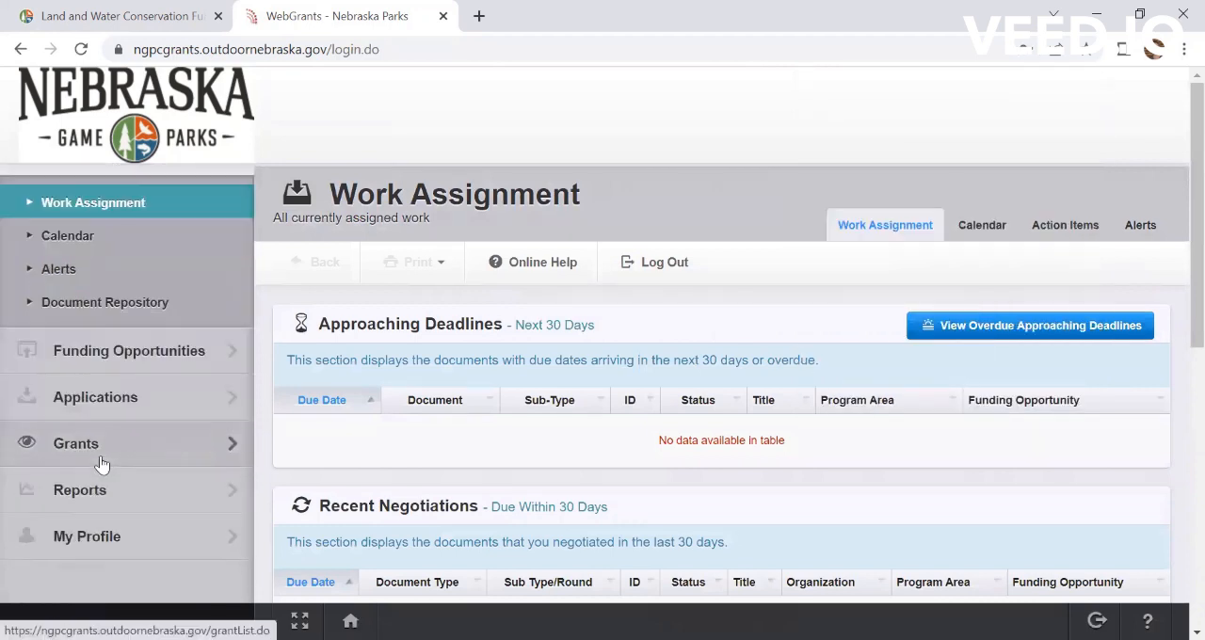
{"action": "left_click", "coordinate": [134, 352]}
{"action": "scroll", "coordinate": [701, 438], "scroll_direction": "down", "scroll_amount": 2}
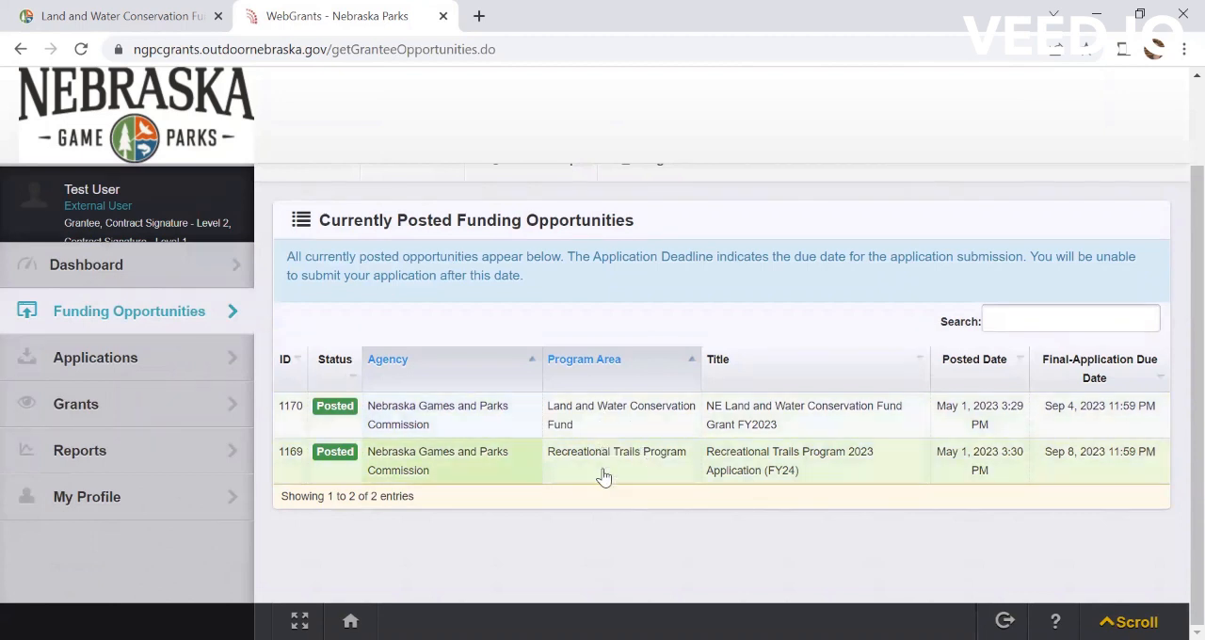
{"action": "left_click", "coordinate": [684, 415]}
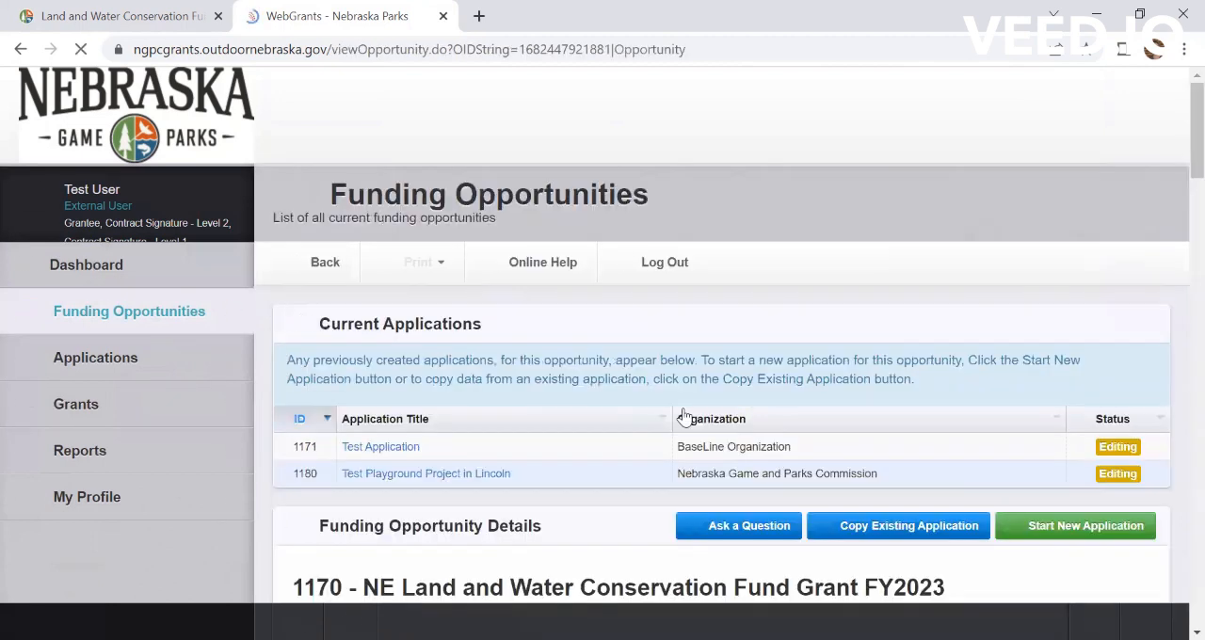
Step: Start a new application for this opportunity and title it "Test Inclusive Playground Project"
{"action": "scroll", "coordinate": [595, 339], "scroll_direction": "down", "scroll_amount": 3}
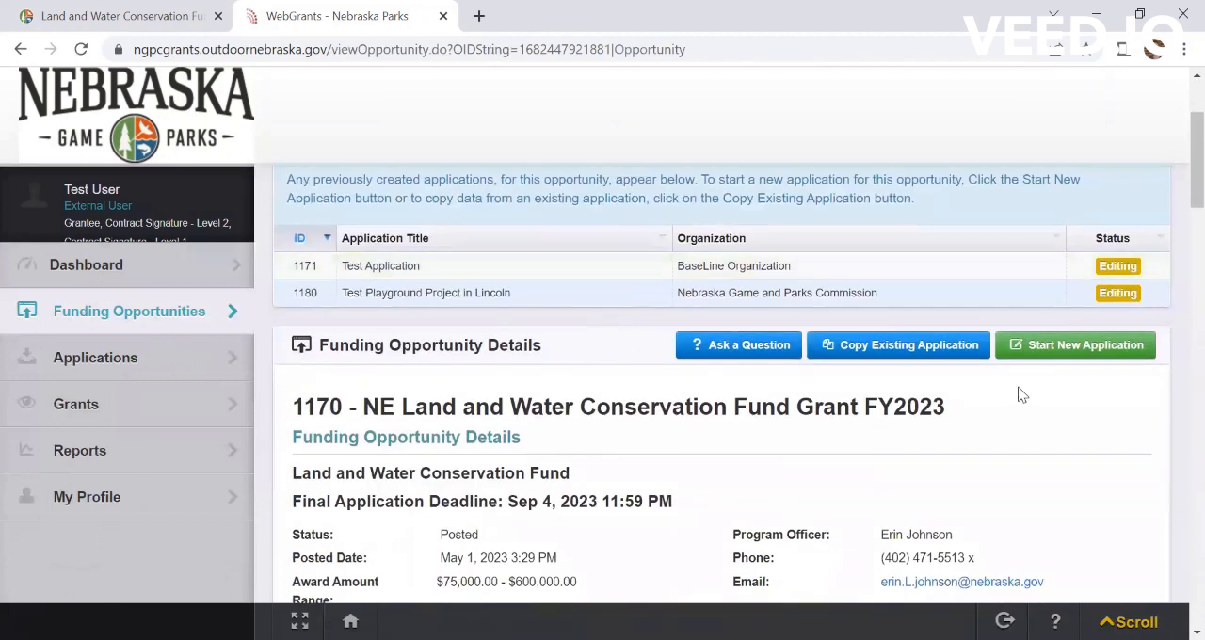
{"action": "left_click", "coordinate": [1074, 345]}
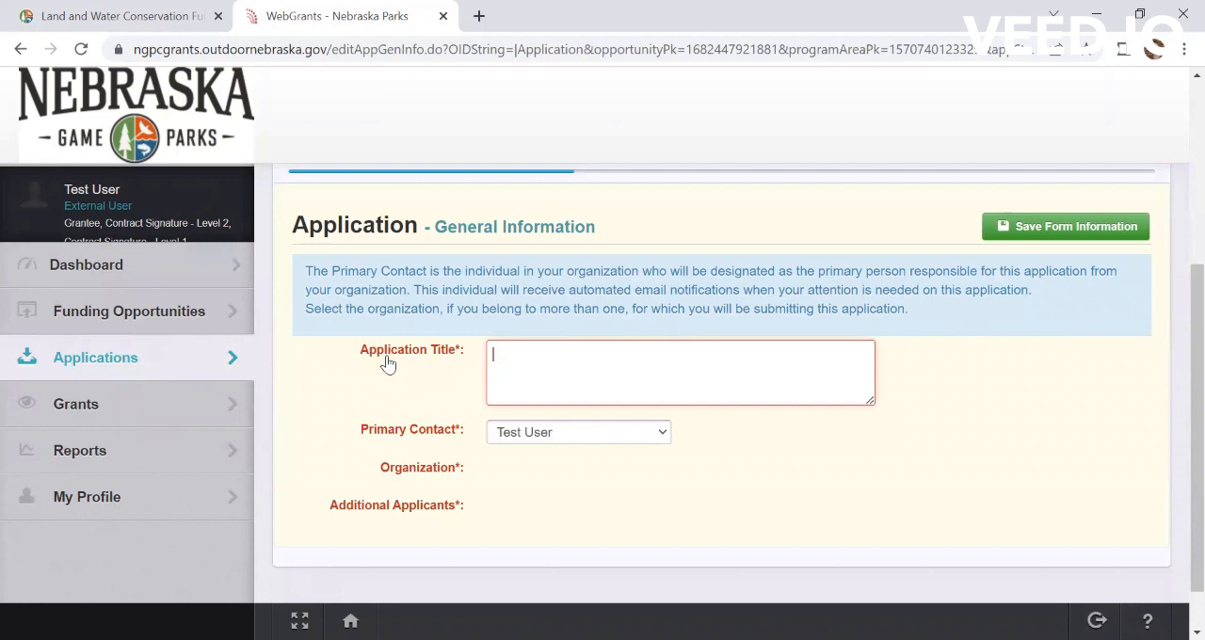
{"action": "left_click", "coordinate": [533, 353]}
{"action": "type", "text": "Te"}
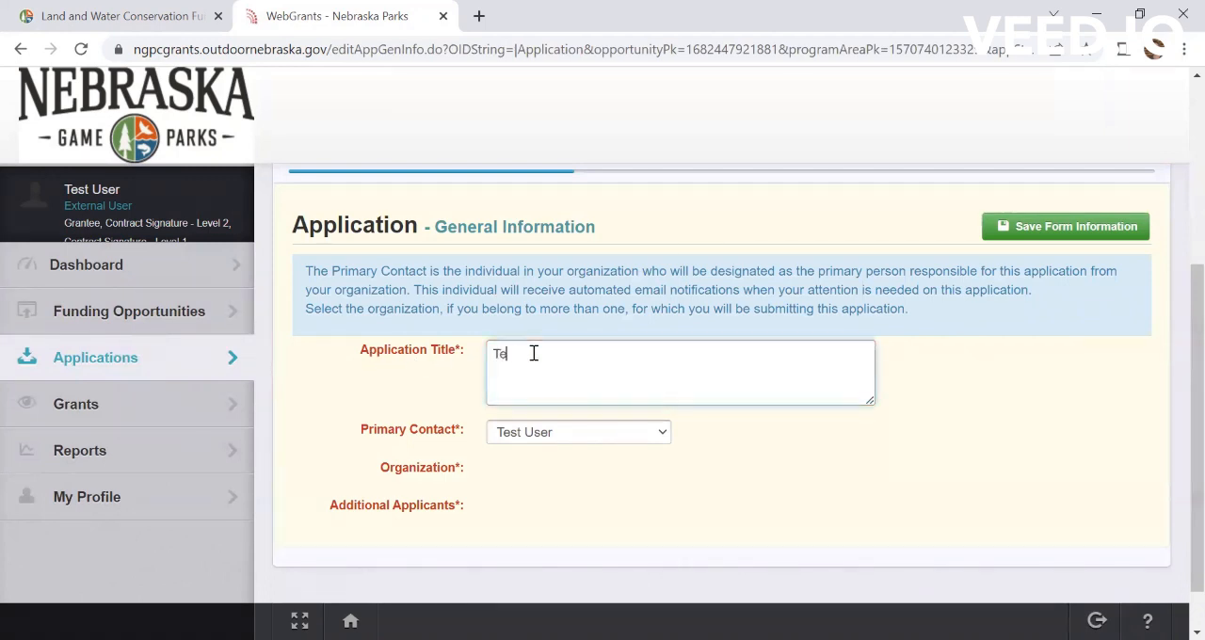
{"action": "type", "text": "st Playgroun"}
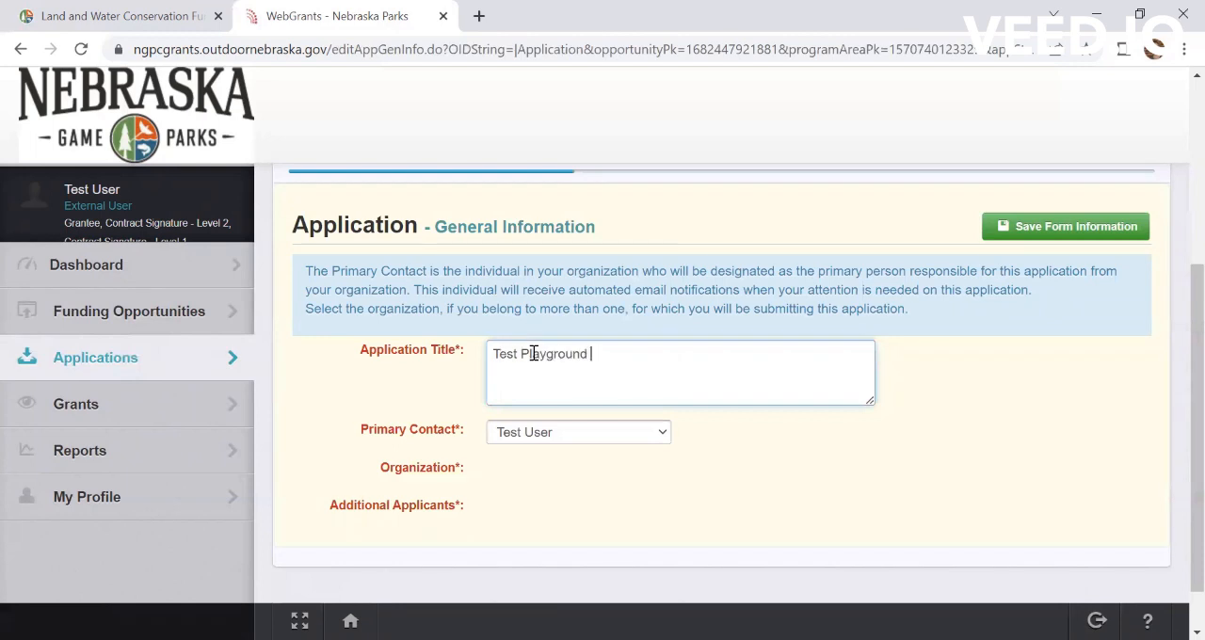
{"action": "type", "text": "d"}
{"action": "key", "text": "BackSpace"}
{"action": "key", "text": "BackSpace"}
{"action": "key", "text": "BackSpace"}
{"action": "key", "text": "BackSpace"}
{"action": "key", "text": "BackSpace"}
{"action": "key", "text": "BackSpace"}
{"action": "key", "text": "BackSpace"}
{"action": "key", "text": "BackSpace"}
{"action": "key", "text": "BackSpace"}
{"action": "type", "text": "Inclusive Playground PRojec"}
{"action": "key", "text": "BackSpace"}
{"action": "key", "text": "BackSpace"}
{"action": "key", "text": "BackSpace"}
{"action": "type", "text": "ject"}
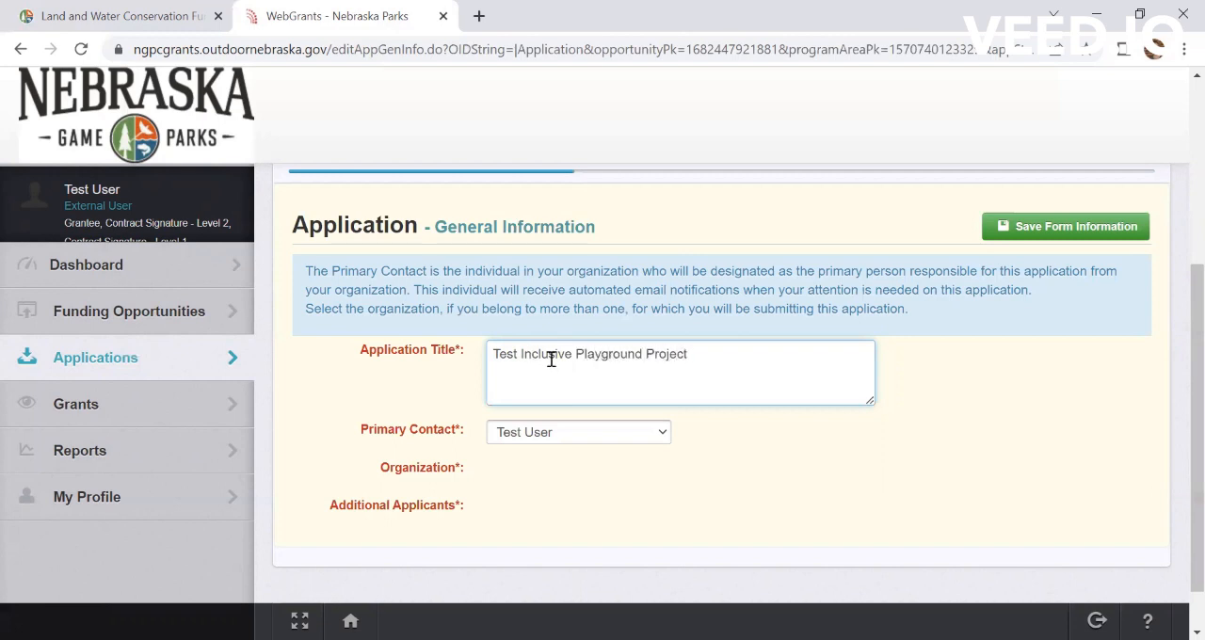
Step: Choose Test User as the primary contact and save the application's general information
{"action": "scroll", "coordinate": [532, 449], "scroll_direction": "down", "scroll_amount": 1}
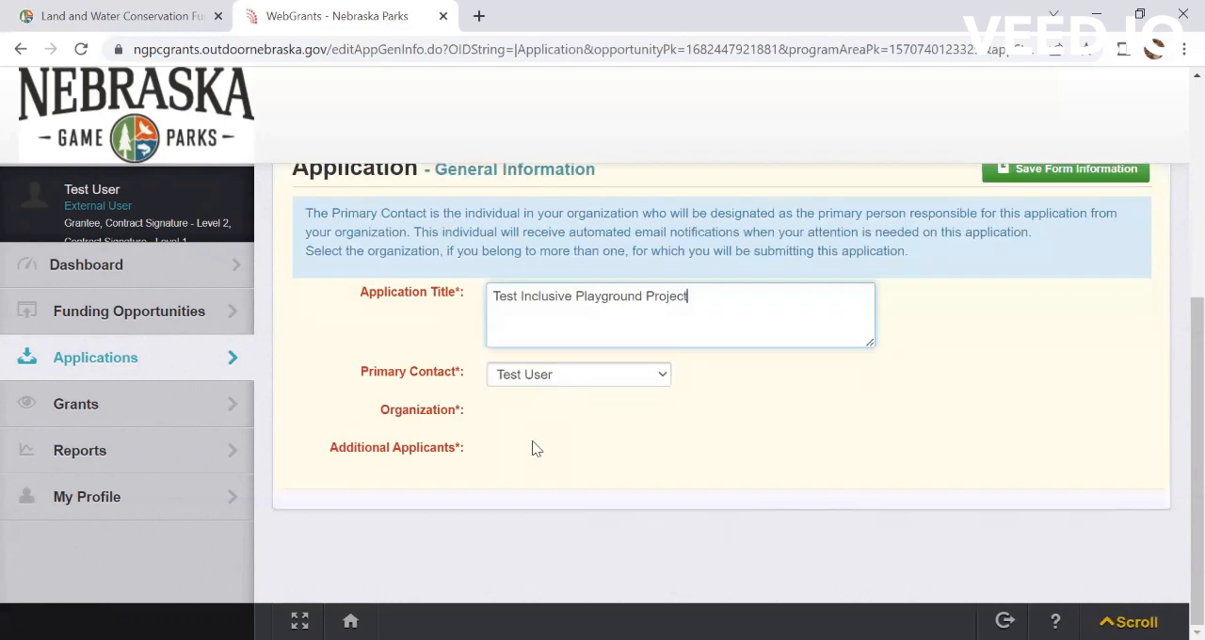
{"action": "left_click", "coordinate": [647, 381]}
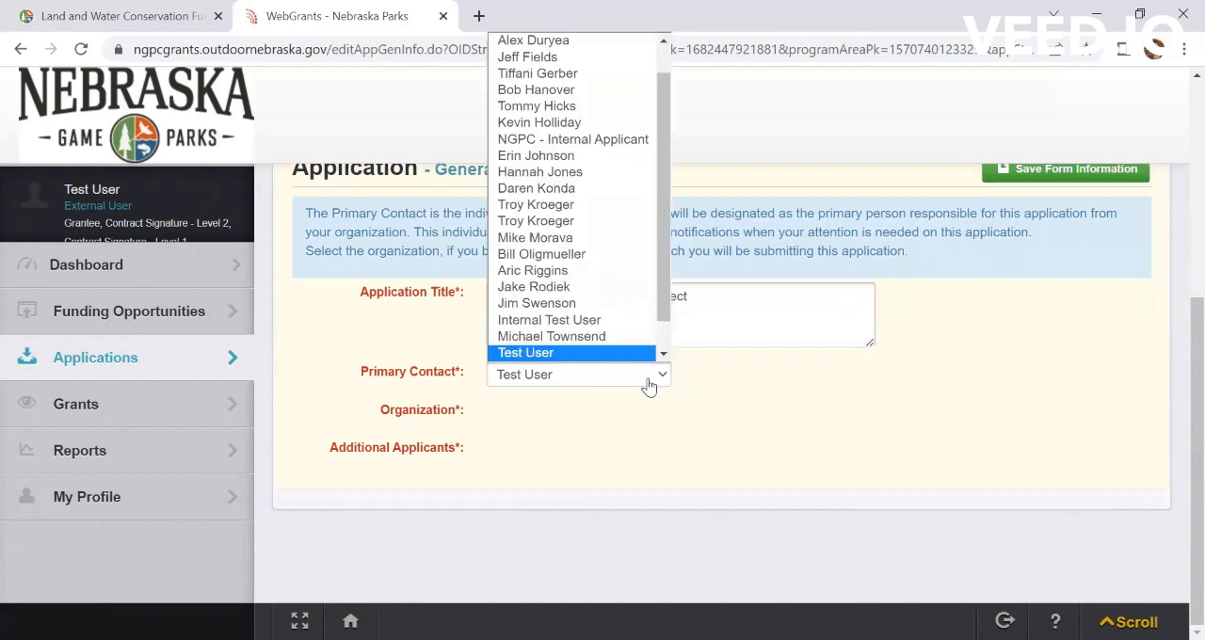
{"action": "left_click", "coordinate": [597, 354]}
{"action": "scroll", "coordinate": [860, 436], "scroll_direction": "up", "scroll_amount": 1}
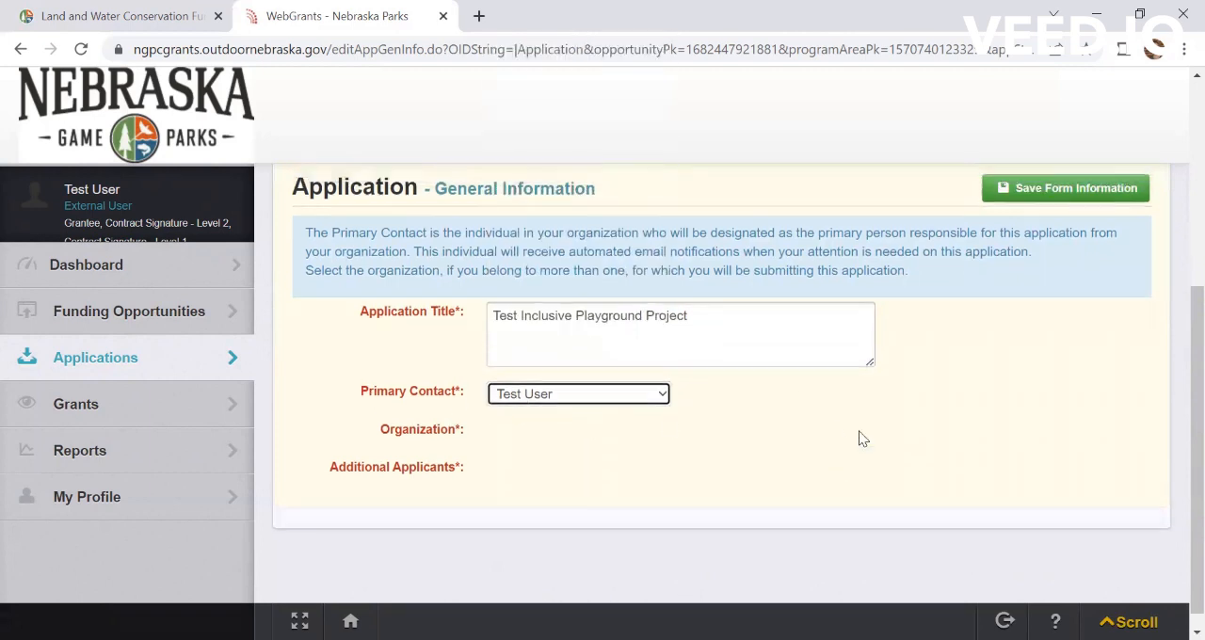
{"action": "left_click", "coordinate": [1061, 196]}
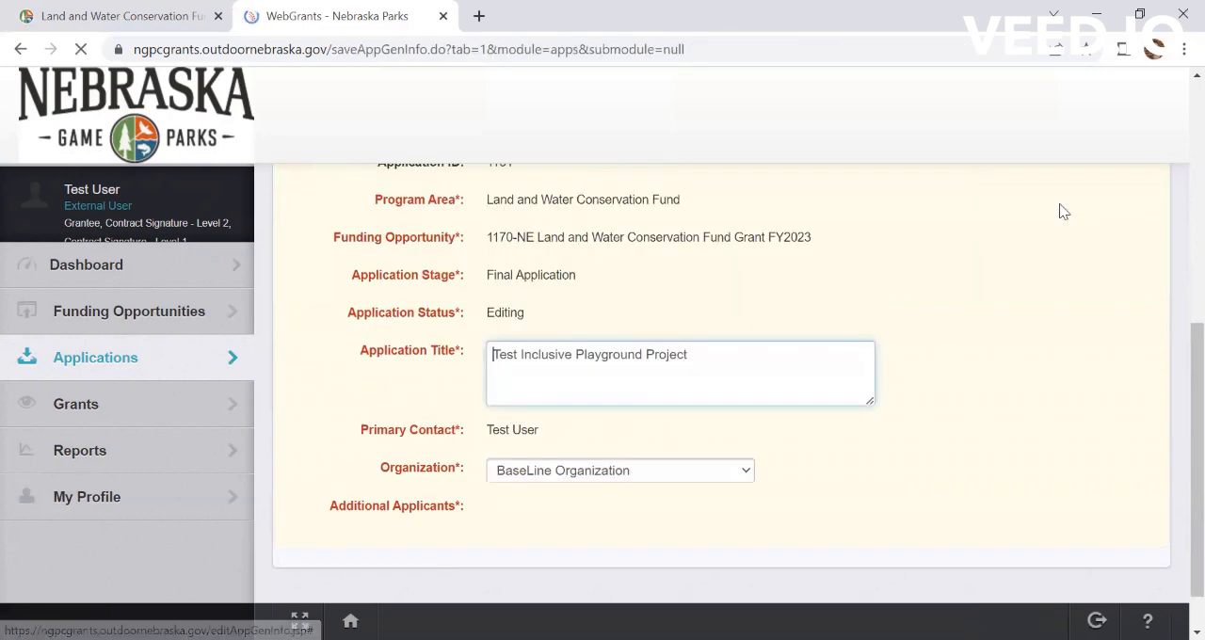
Step: Set the application's organization to Nebraska Game and Parks Commission and save the form information
{"action": "scroll", "coordinate": [596, 466], "scroll_direction": "down", "scroll_amount": 1}
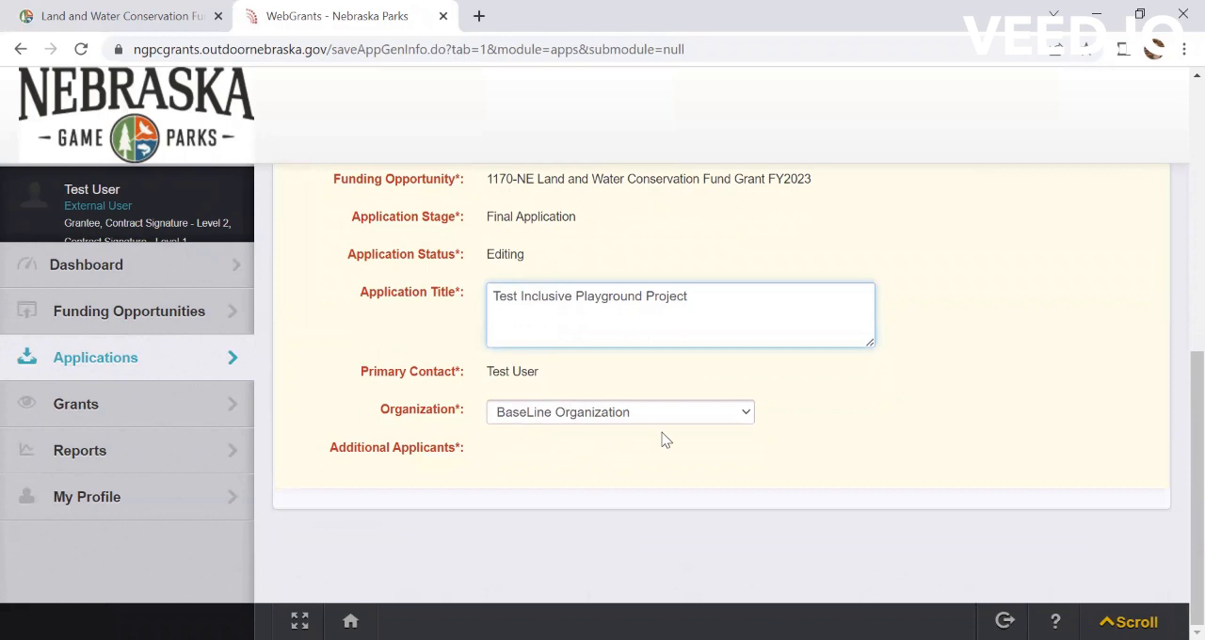
{"action": "left_click", "coordinate": [743, 420]}
{"action": "left_click", "coordinate": [712, 448]}
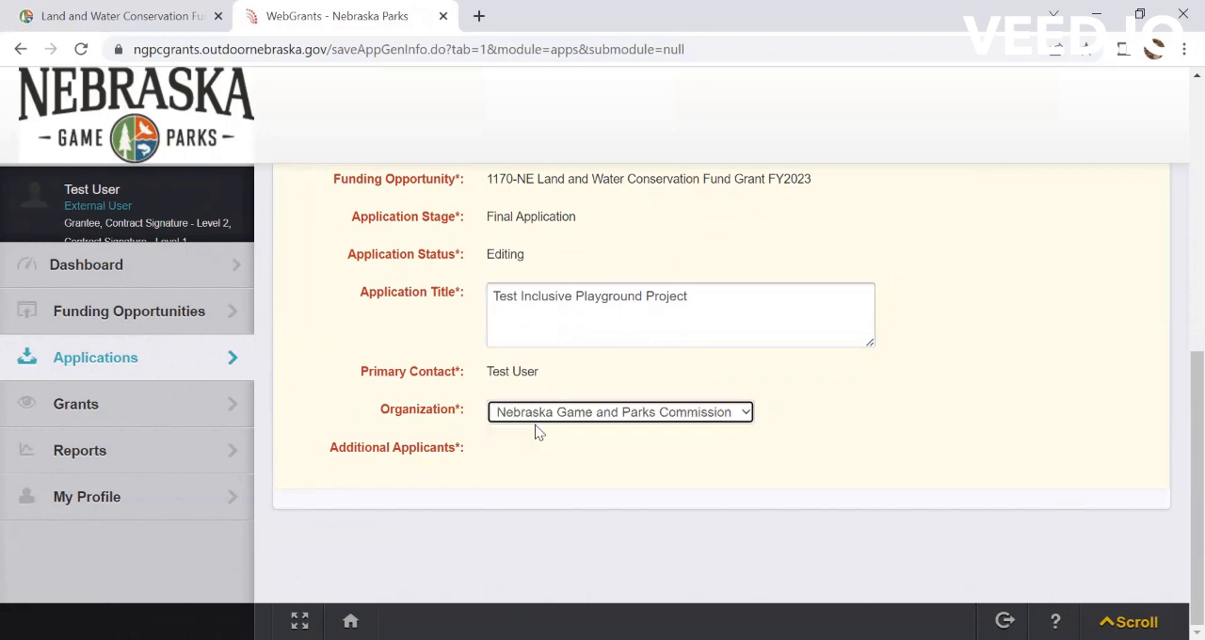
{"action": "scroll", "coordinate": [711, 452], "scroll_direction": "up", "scroll_amount": 2}
{"action": "scroll", "coordinate": [926, 352], "scroll_direction": "up", "scroll_amount": 1}
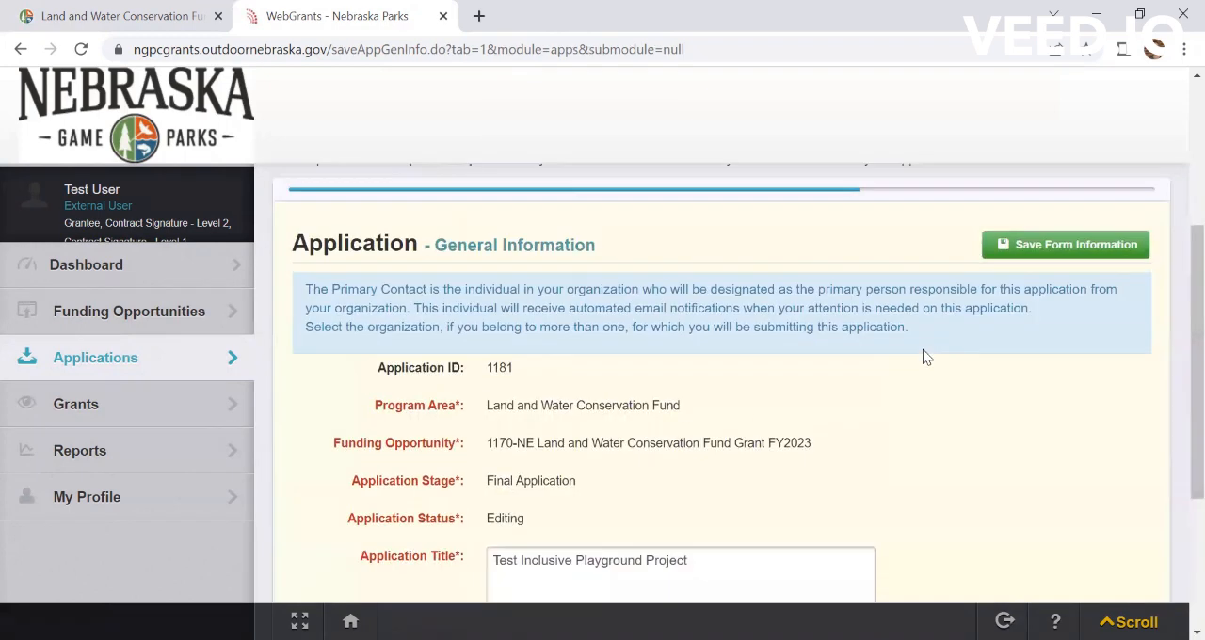
{"action": "left_click", "coordinate": [1108, 246]}
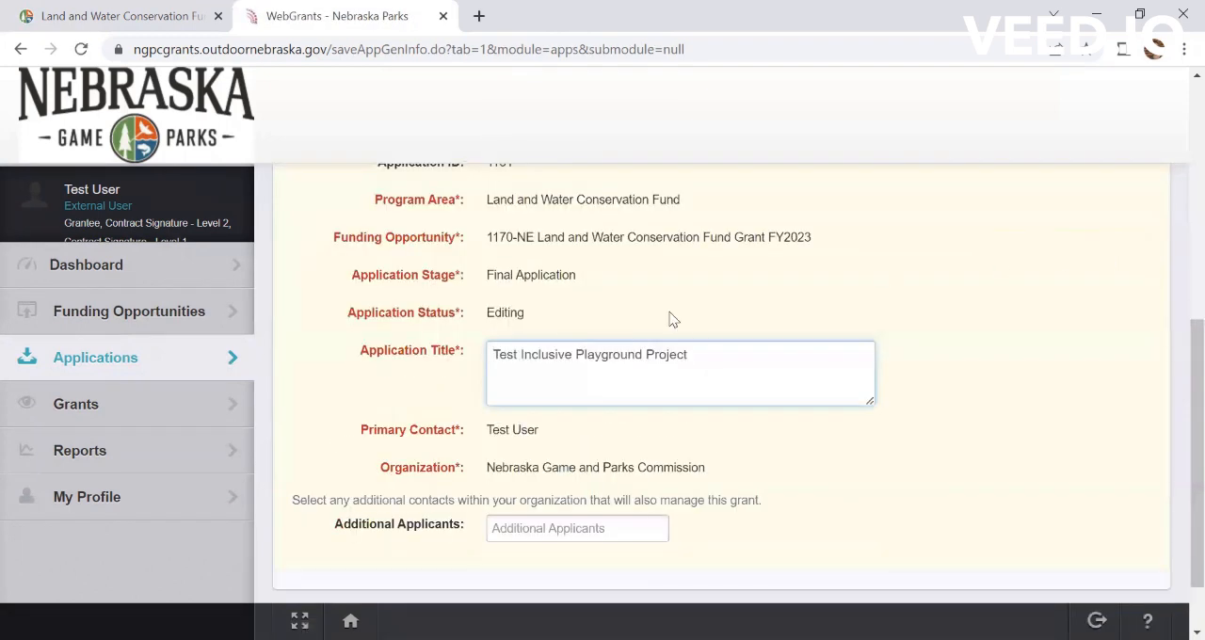
Step: Add the first listed contact as an additional applicant and save the general information form
{"action": "scroll", "coordinate": [899, 442], "scroll_direction": "down", "scroll_amount": 1}
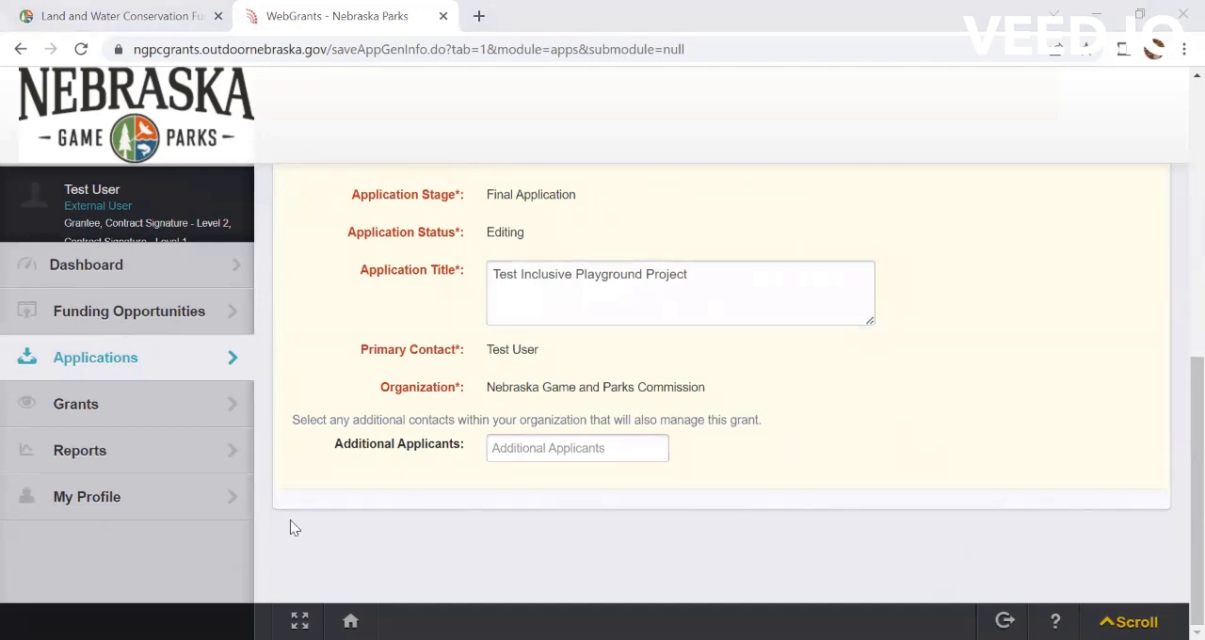
{"action": "left_click", "coordinate": [560, 450]}
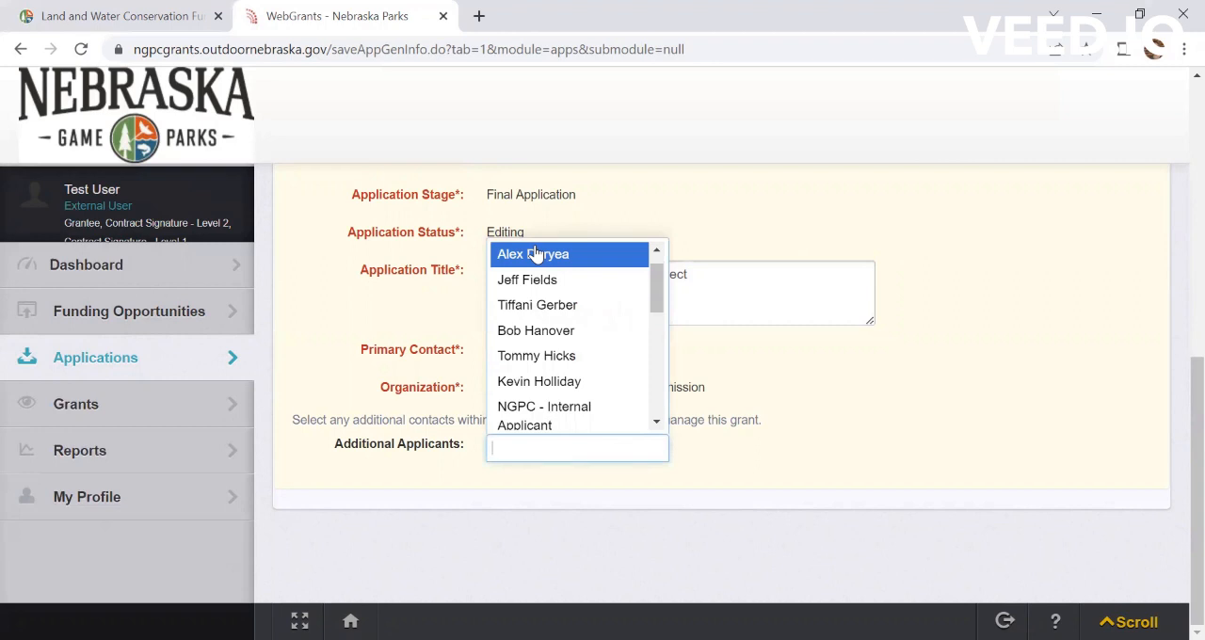
{"action": "left_click", "coordinate": [535, 254]}
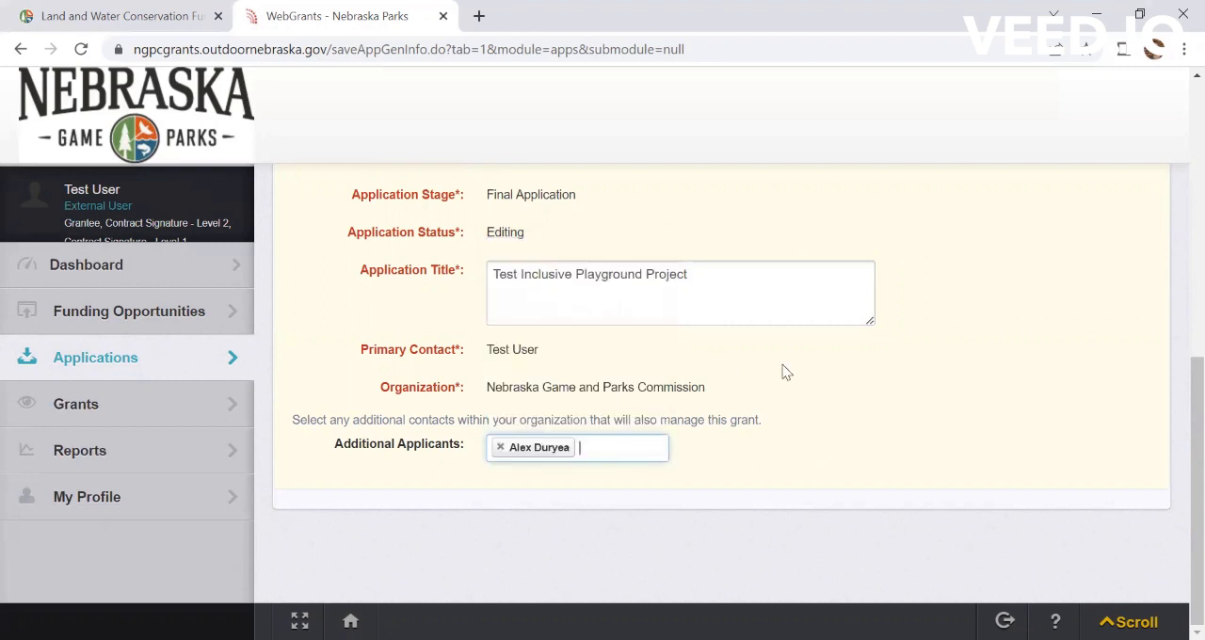
{"action": "scroll", "coordinate": [786, 373], "scroll_direction": "up", "scroll_amount": 3}
{"action": "scroll", "coordinate": [786, 373], "scroll_direction": "down", "scroll_amount": 2}
{"action": "scroll", "coordinate": [783, 365], "scroll_direction": "down", "scroll_amount": 1}
{"action": "scroll", "coordinate": [716, 444], "scroll_direction": "up", "scroll_amount": 4}
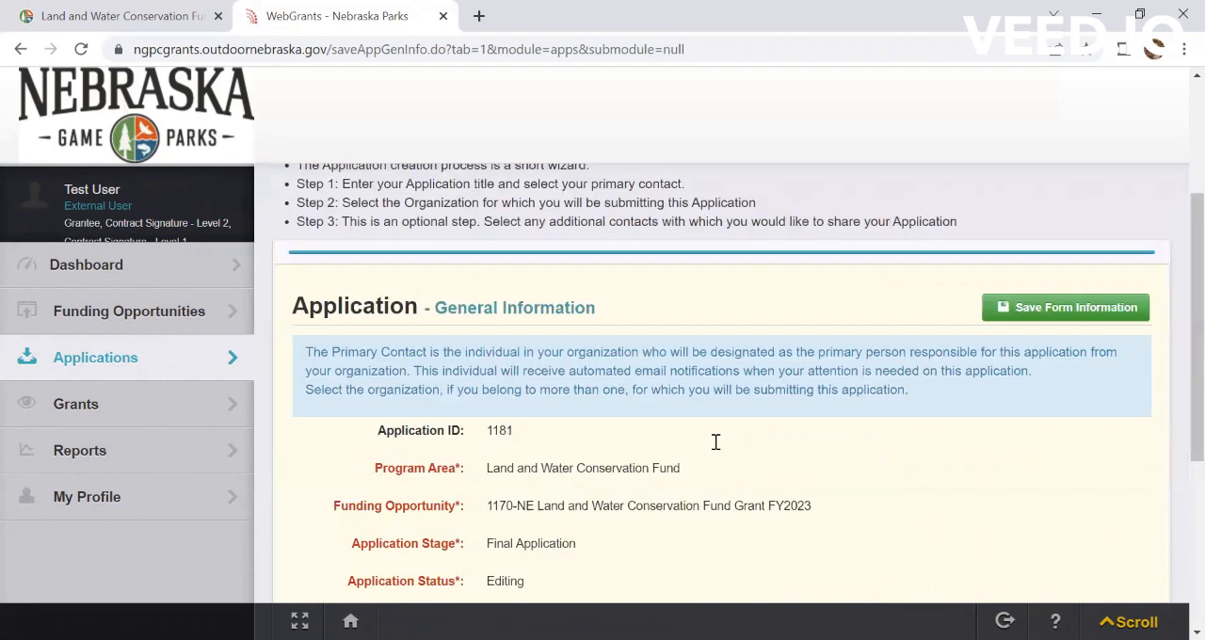
{"action": "left_click", "coordinate": [1080, 317]}
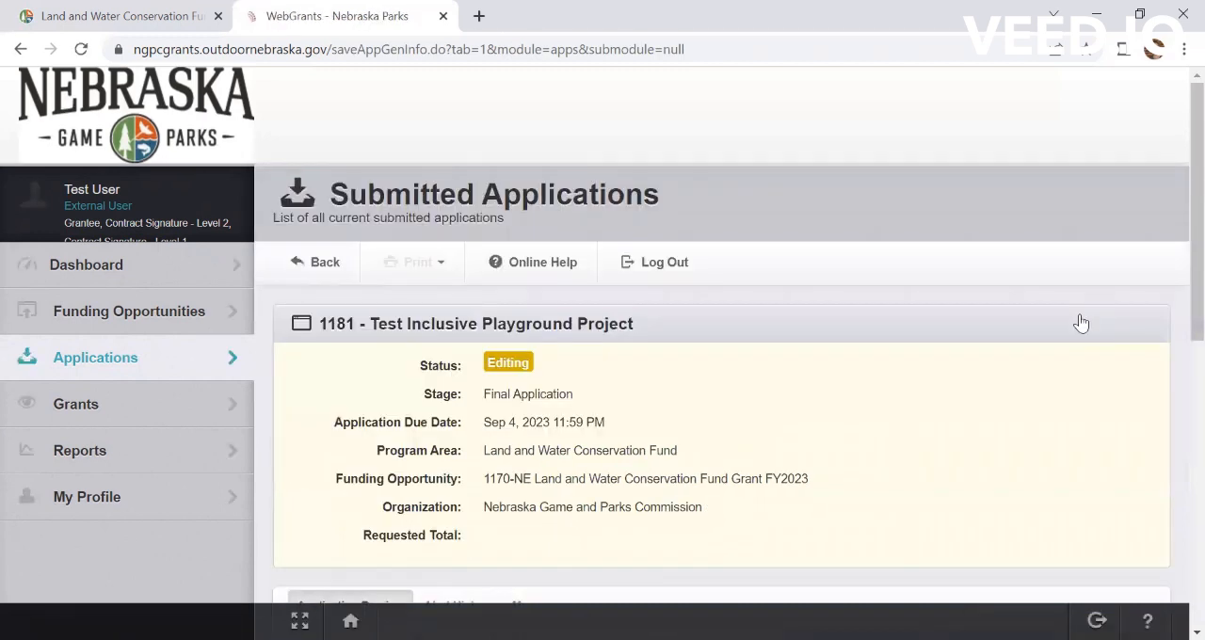
Step: Open the Site Information Summary component and add a new row to the Project and Site Information list
{"action": "scroll", "coordinate": [698, 344], "scroll_direction": "down", "scroll_amount": 4}
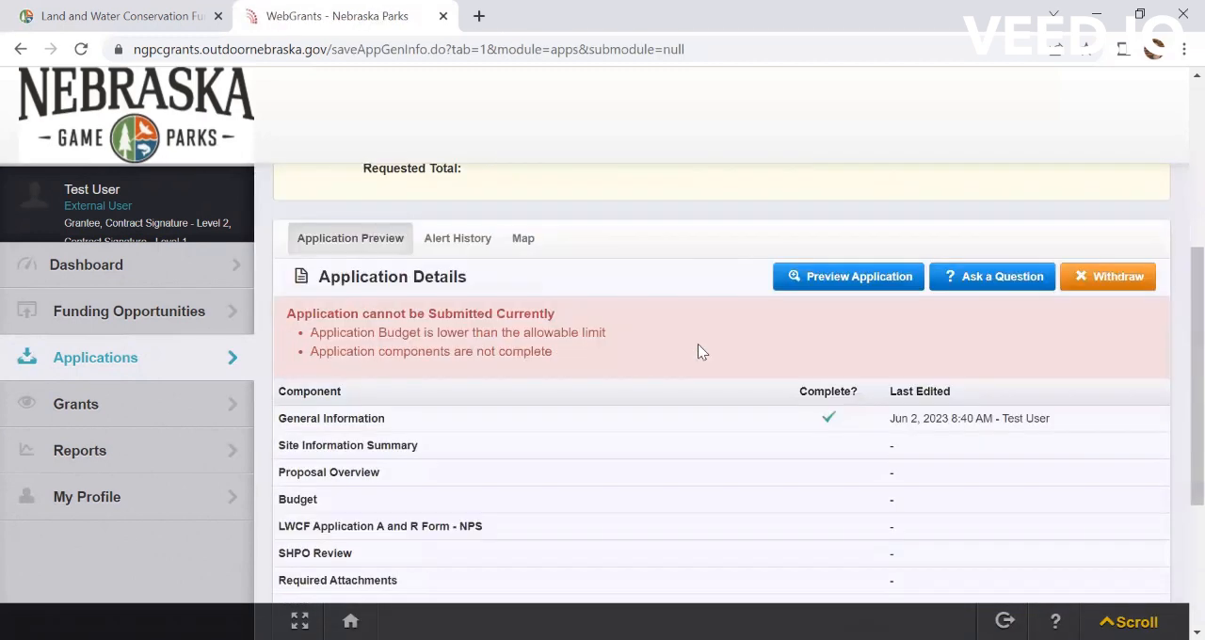
{"action": "scroll", "coordinate": [698, 351], "scroll_direction": "down", "scroll_amount": 1}
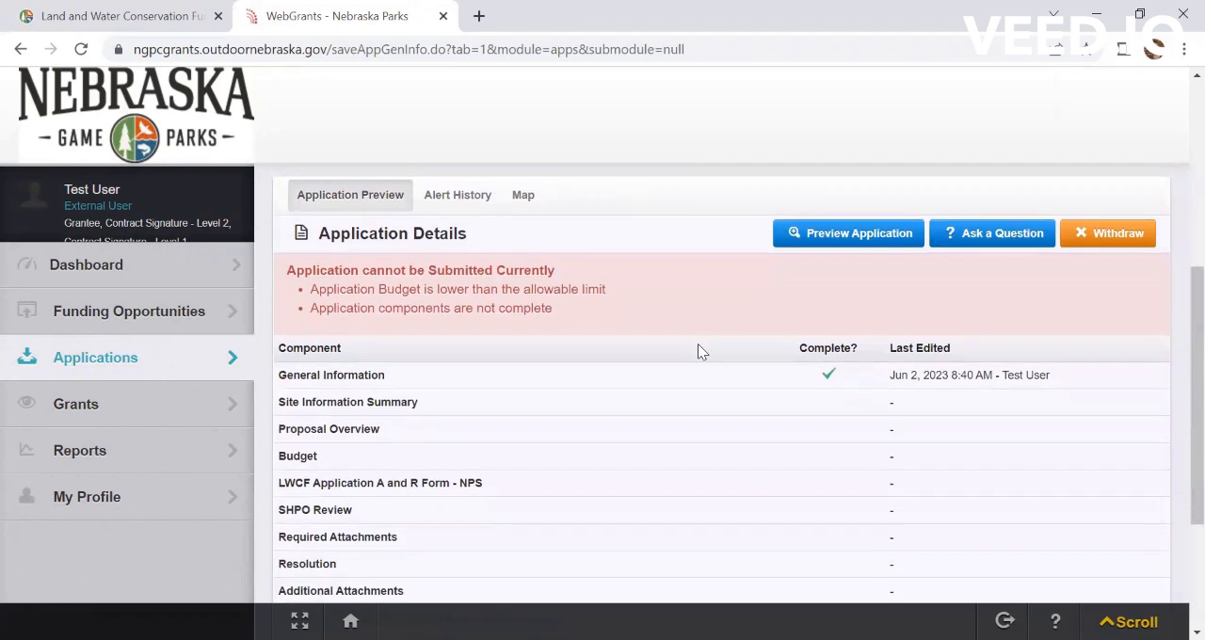
{"action": "scroll", "coordinate": [698, 344], "scroll_direction": "down", "scroll_amount": 1}
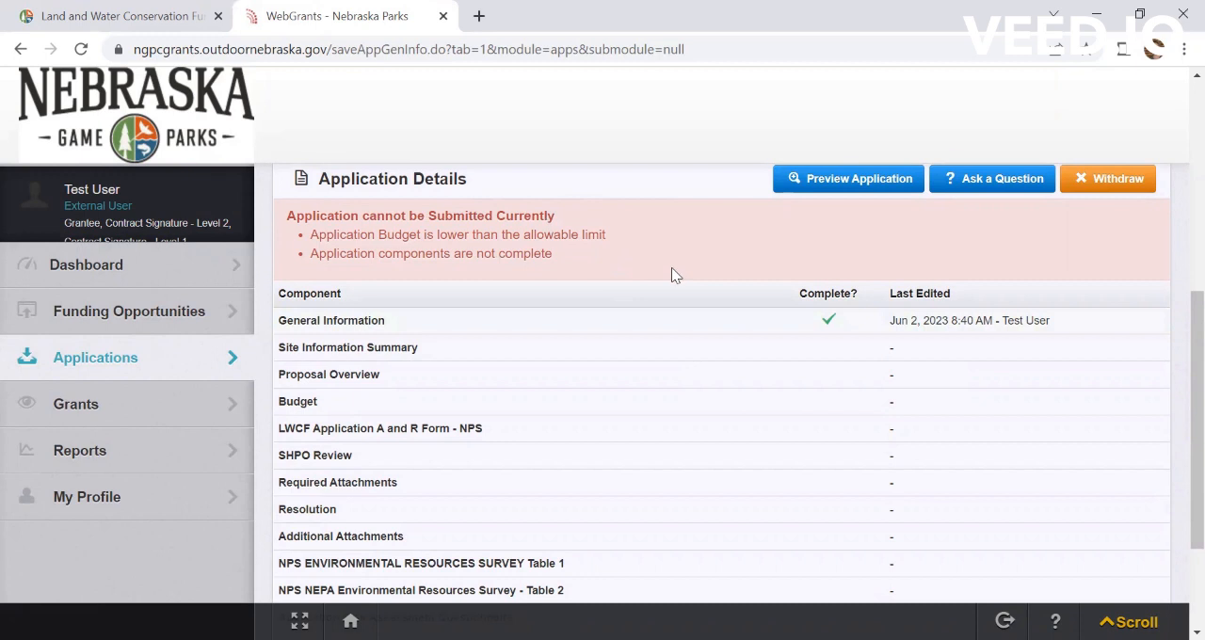
{"action": "scroll", "coordinate": [672, 274], "scroll_direction": "down", "scroll_amount": 2}
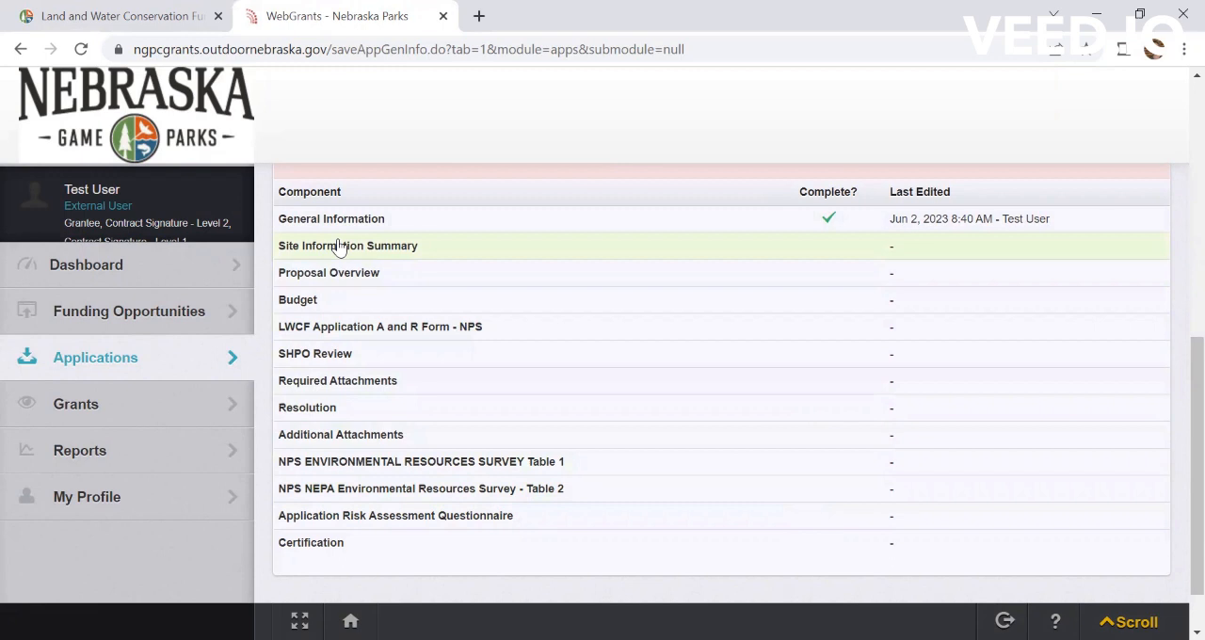
{"action": "scroll", "coordinate": [339, 246], "scroll_direction": "up", "scroll_amount": 2}
{"action": "scroll", "coordinate": [340, 247], "scroll_direction": "down", "scroll_amount": 2}
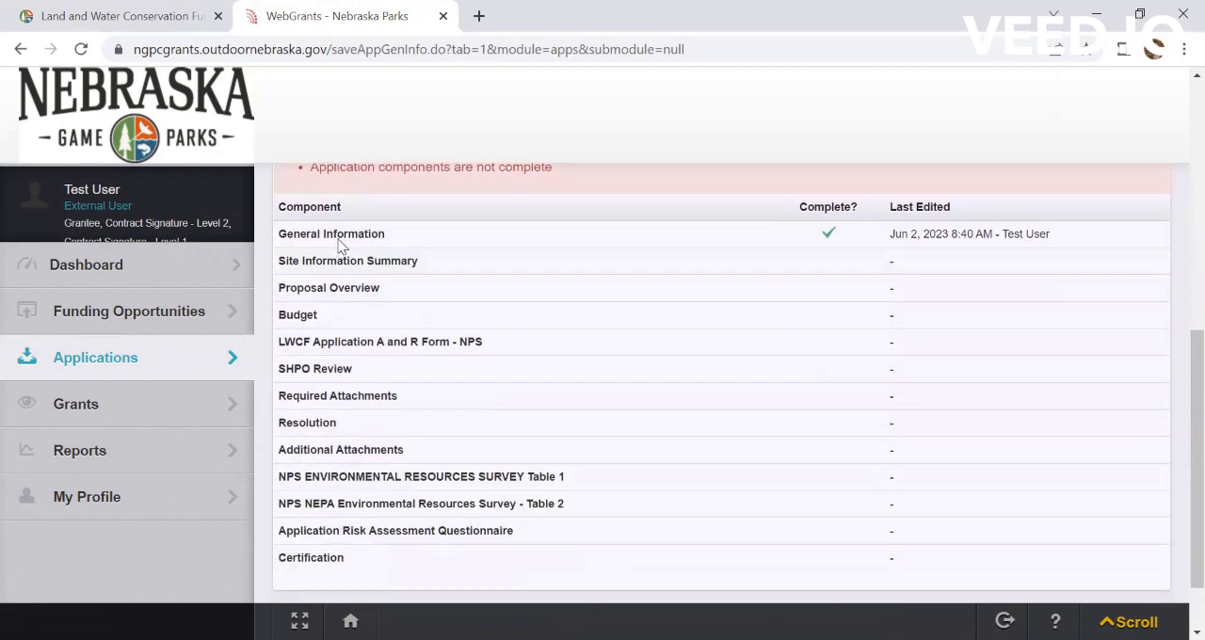
{"action": "left_click", "coordinate": [369, 262]}
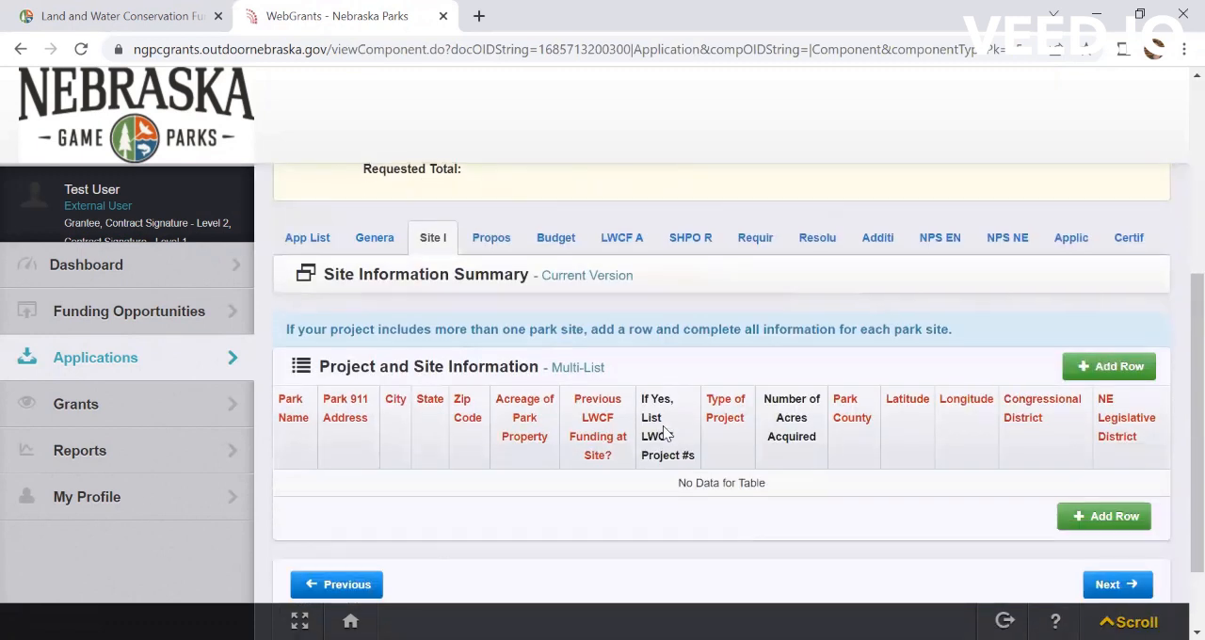
{"action": "scroll", "coordinate": [664, 431], "scroll_direction": "down", "scroll_amount": 2}
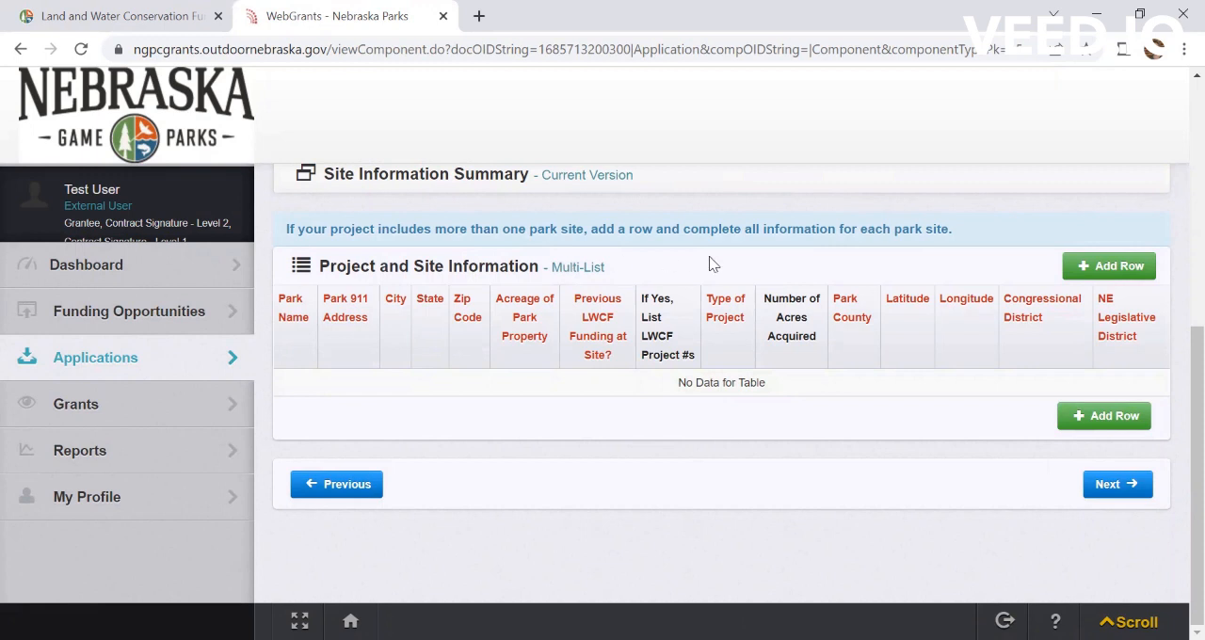
{"action": "left_click", "coordinate": [1121, 268]}
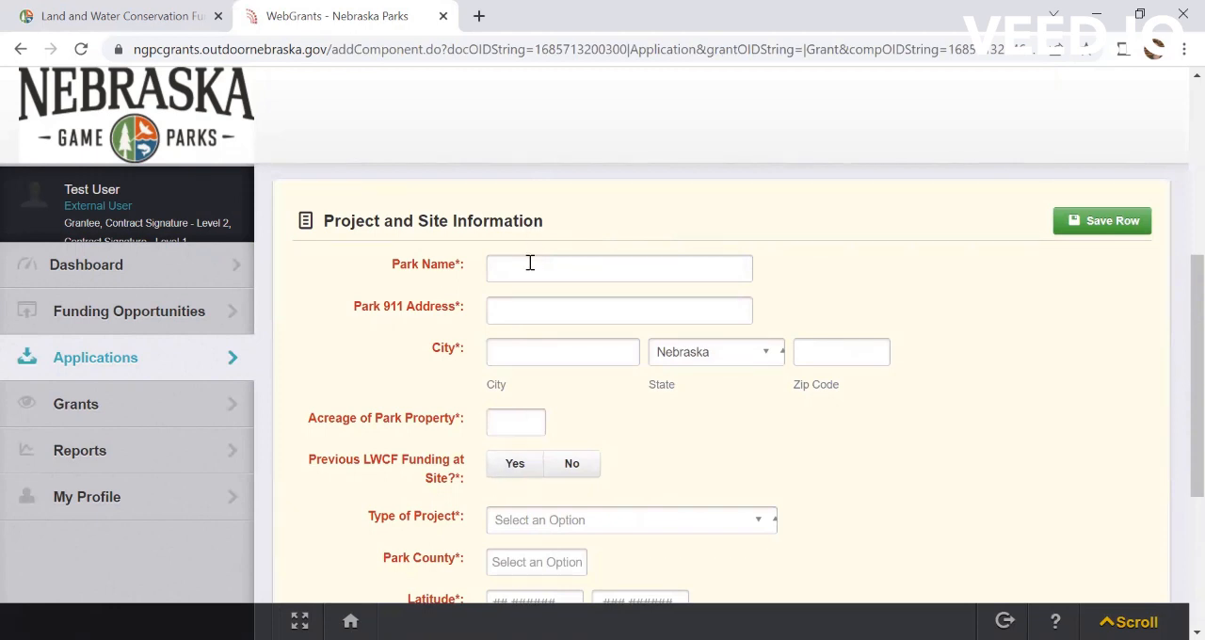
Step: Name the park "Test" and enter its street address in the Park 911 Address field
{"action": "left_click", "coordinate": [530, 263]}
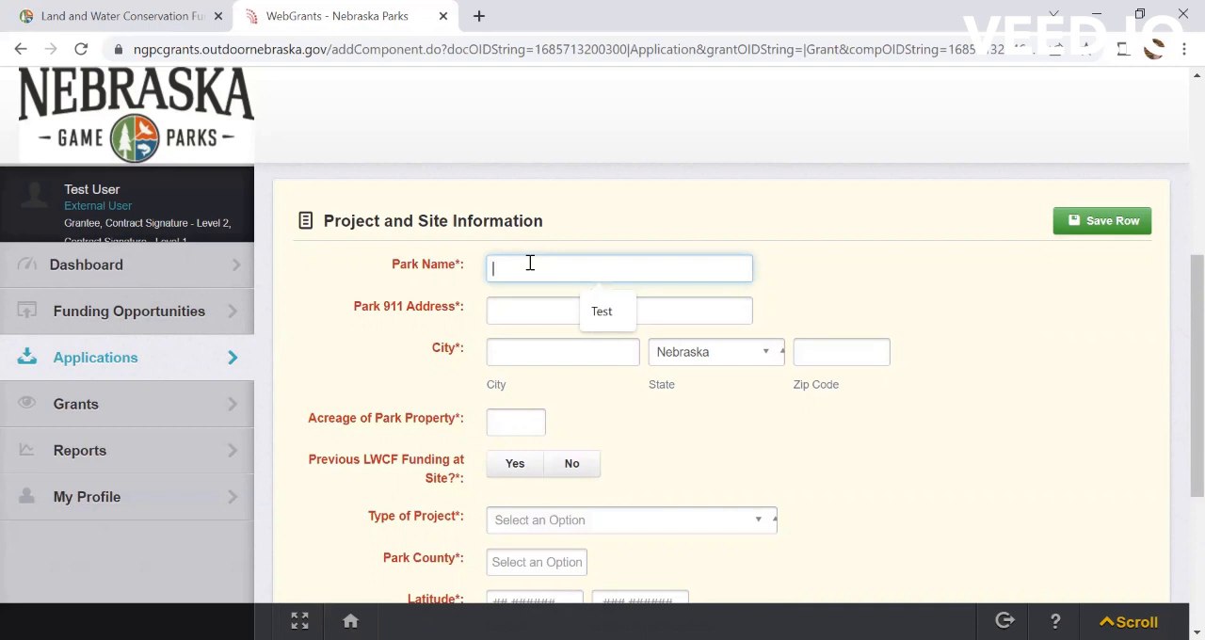
{"action": "type", "text": "Test"}
{"action": "key", "text": "Tab"}
{"action": "type", "text": "4"}
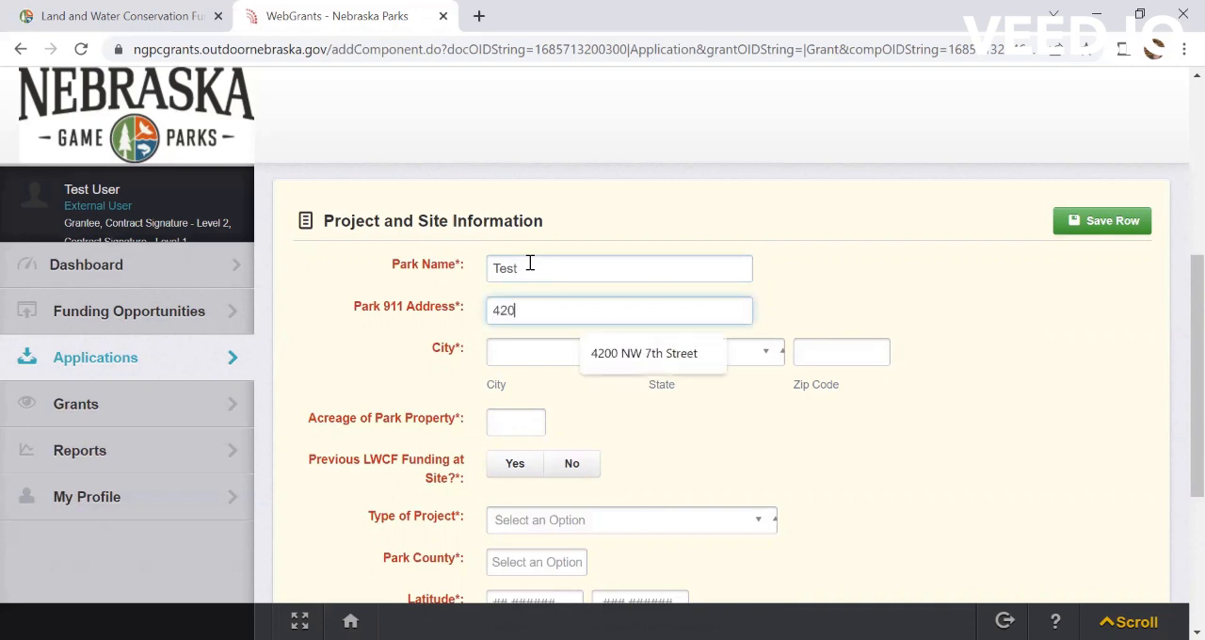
{"action": "type", "text": "200"}
{"action": "left_click", "coordinate": [604, 349]}
{"action": "left_click_drag", "start_coordinate": [613, 309], "coordinate": [458, 311]}
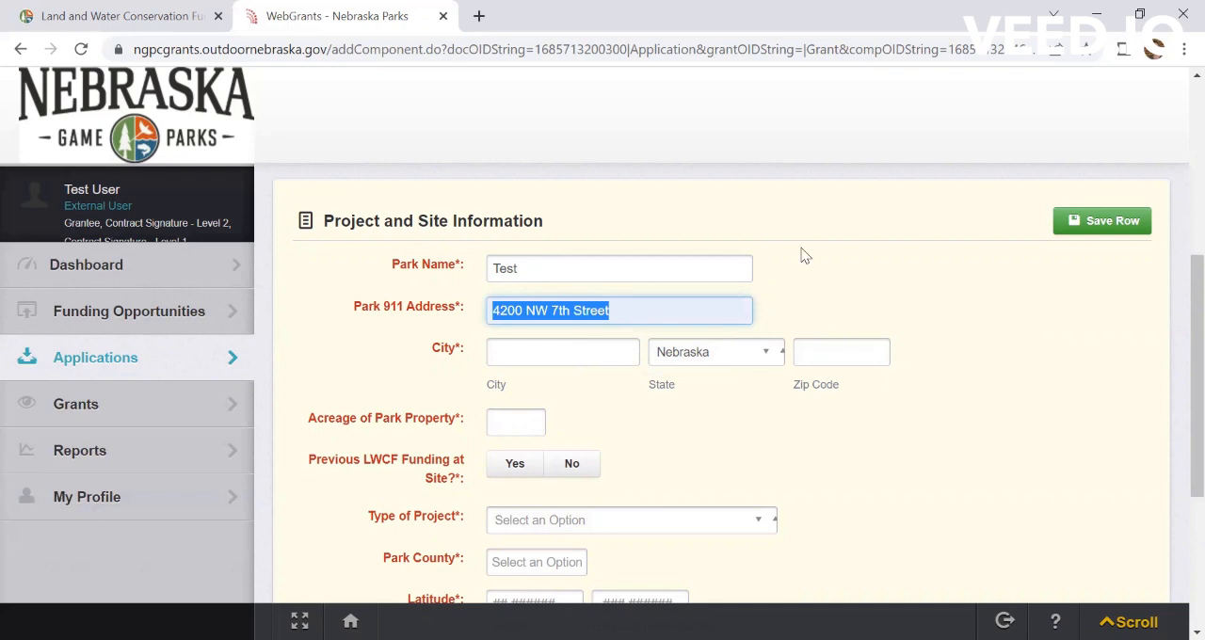
{"action": "left_click", "coordinate": [730, 201]}
{"action": "left_click", "coordinate": [659, 311]}
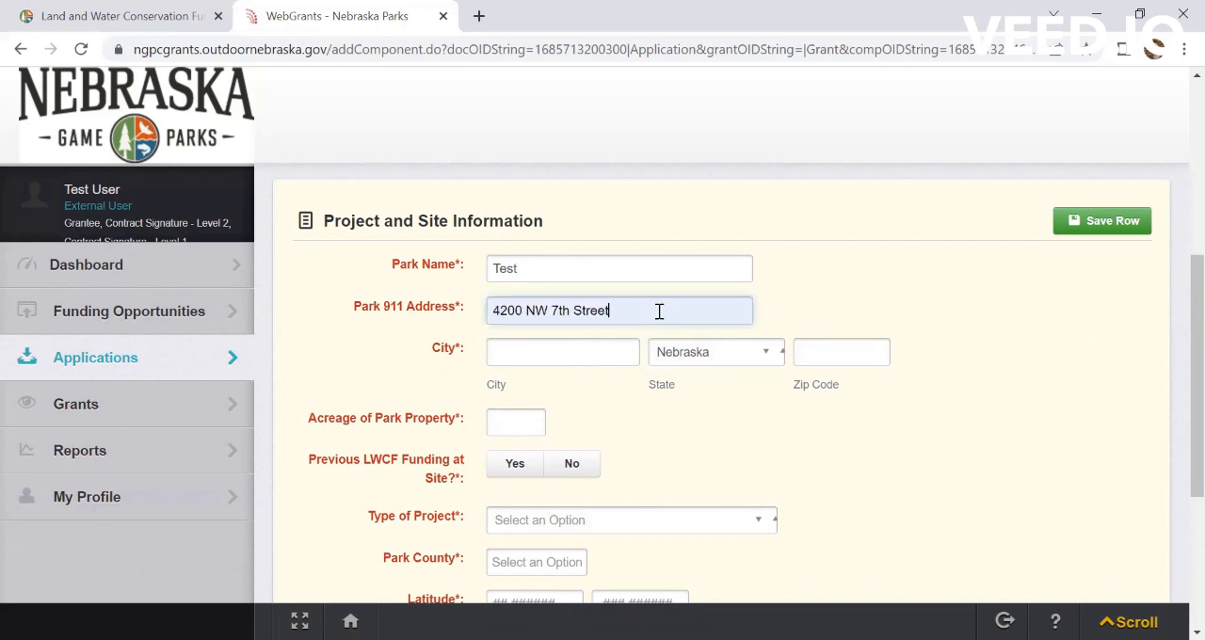
{"action": "key", "text": "BackSpace"}
{"action": "key", "text": "BackSpace"}
{"action": "key", "text": "BackSpace"}
{"action": "key", "text": "BackSpace"}
{"action": "key", "text": "BackSpace"}
{"action": "key", "text": "BackSpace"}
{"action": "key", "text": "BackSpace"}
{"action": "key", "text": "BackSpace"}
{"action": "key", "text": "BackSpace"}
{"action": "key", "text": "BackSpace"}
{"action": "key", "text": "BackSpace"}
{"action": "key", "text": "BackSpace"}
{"action": "key", "text": "BackSpace"}
{"action": "key", "text": "BackSpace"}
{"action": "key", "text": "BackSpace"}
{"action": "key", "text": "BackSpace"}
{"action": "key", "text": "BackSpace"}
{"action": "type", "text": "300 NW"}
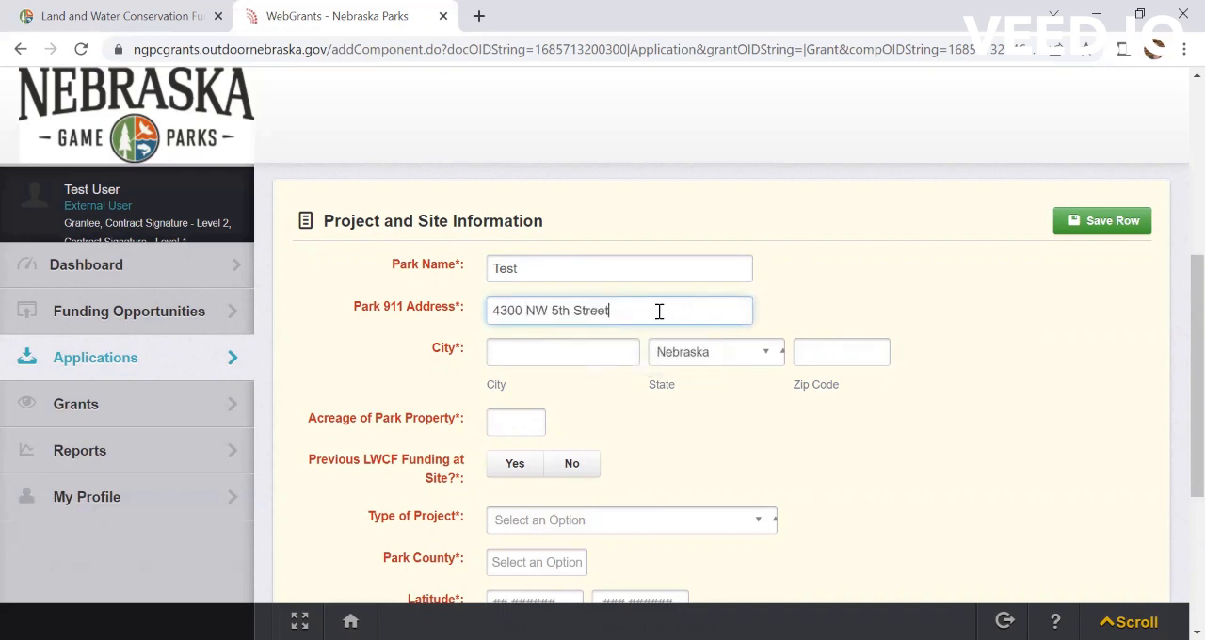
Step: Fill in the park's city and ZIP code, and set the acreage of the park property to 1.4
{"action": "key", "text": "Tab"}
{"action": "type", "text": "Lincoln"}
{"action": "key", "text": "Tab"}
{"action": "key", "text": "Tab"}
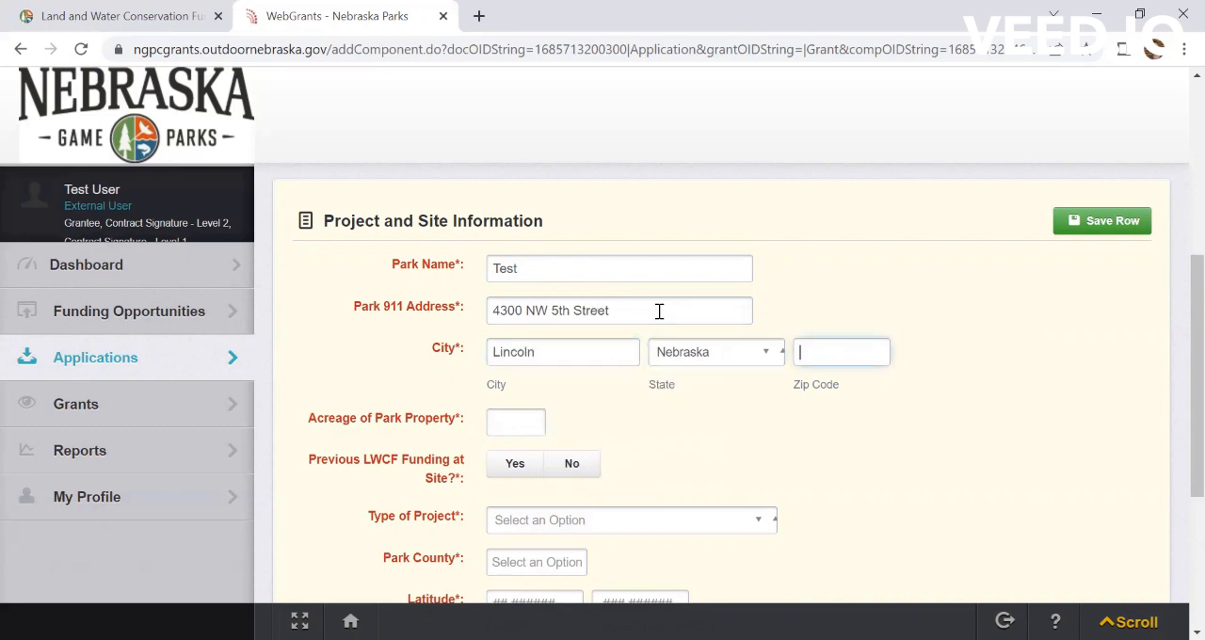
{"action": "type", "text": "68503"}
{"action": "key", "text": "Tab"}
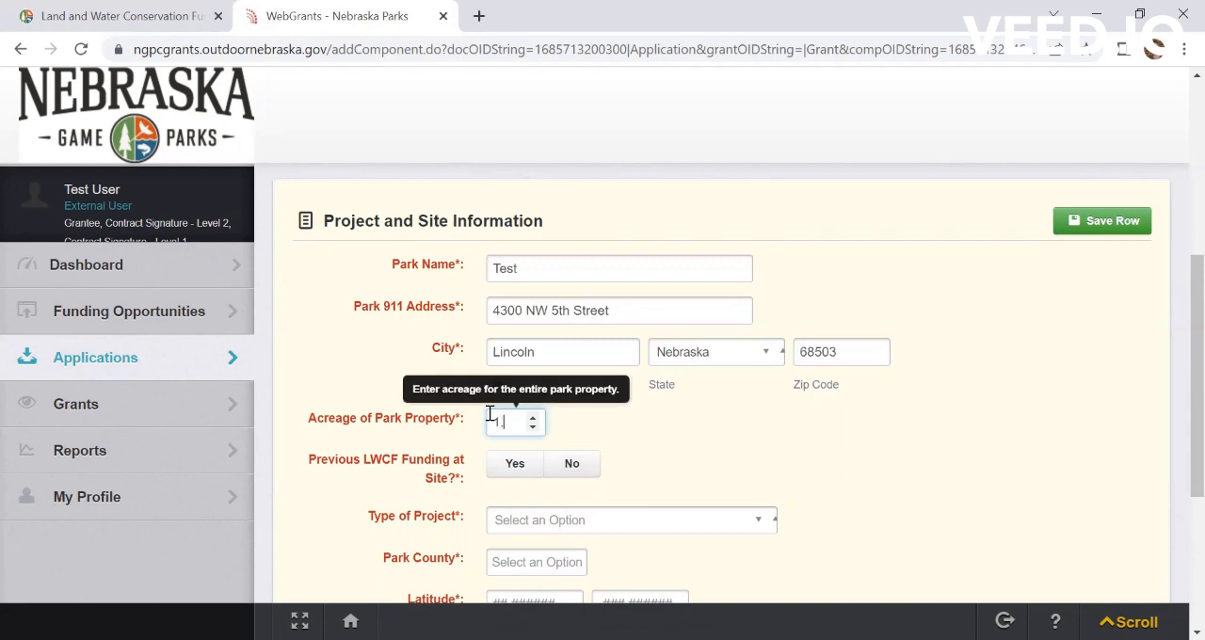
Step: Answer No to previous LWCF funding at the site and choose Development as the type of project
{"action": "left_click", "coordinate": [578, 462]}
{"action": "scroll", "coordinate": [584, 465], "scroll_direction": "down", "scroll_amount": 1}
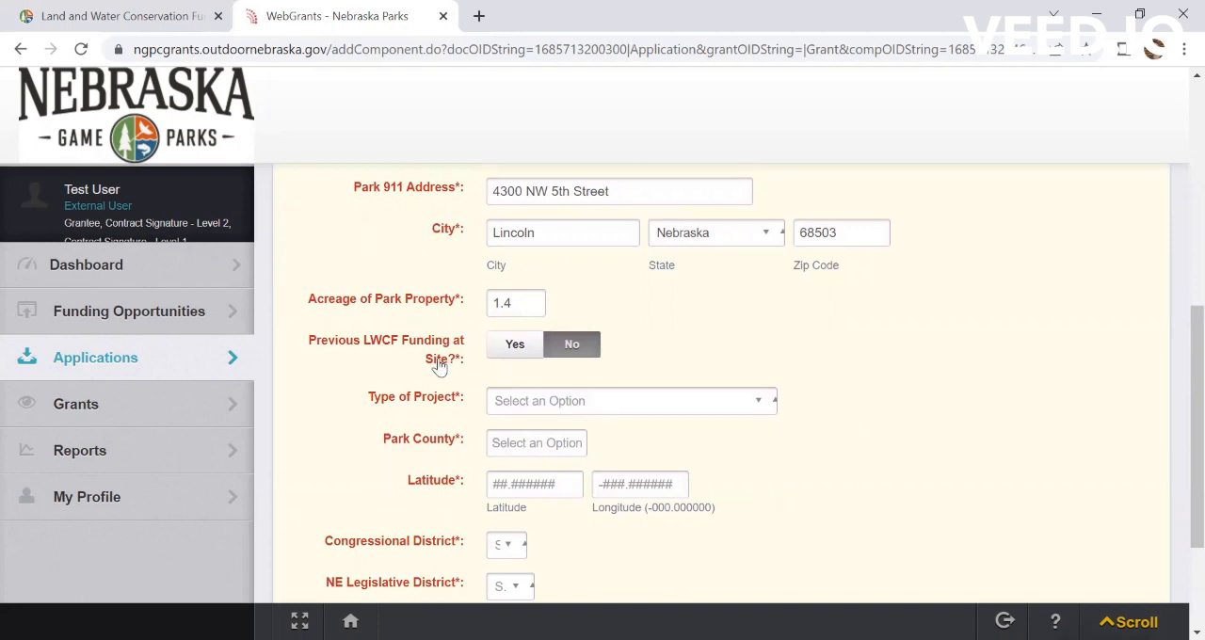
{"action": "scroll", "coordinate": [819, 470], "scroll_direction": "down", "scroll_amount": 1}
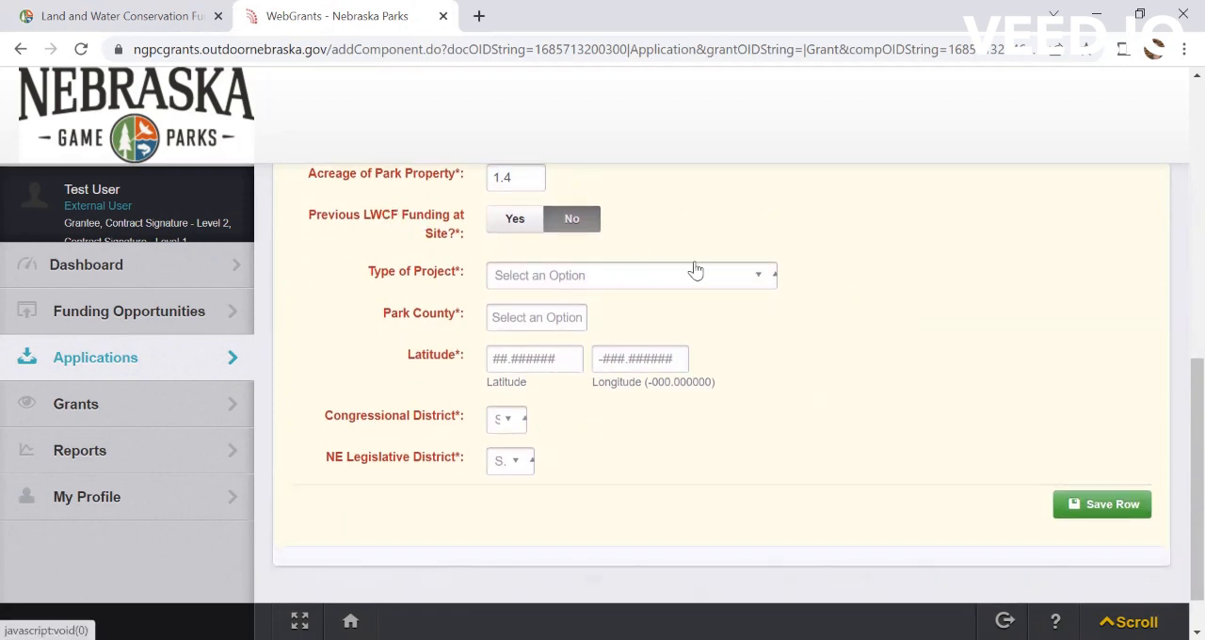
{"action": "left_click", "coordinate": [766, 281]}
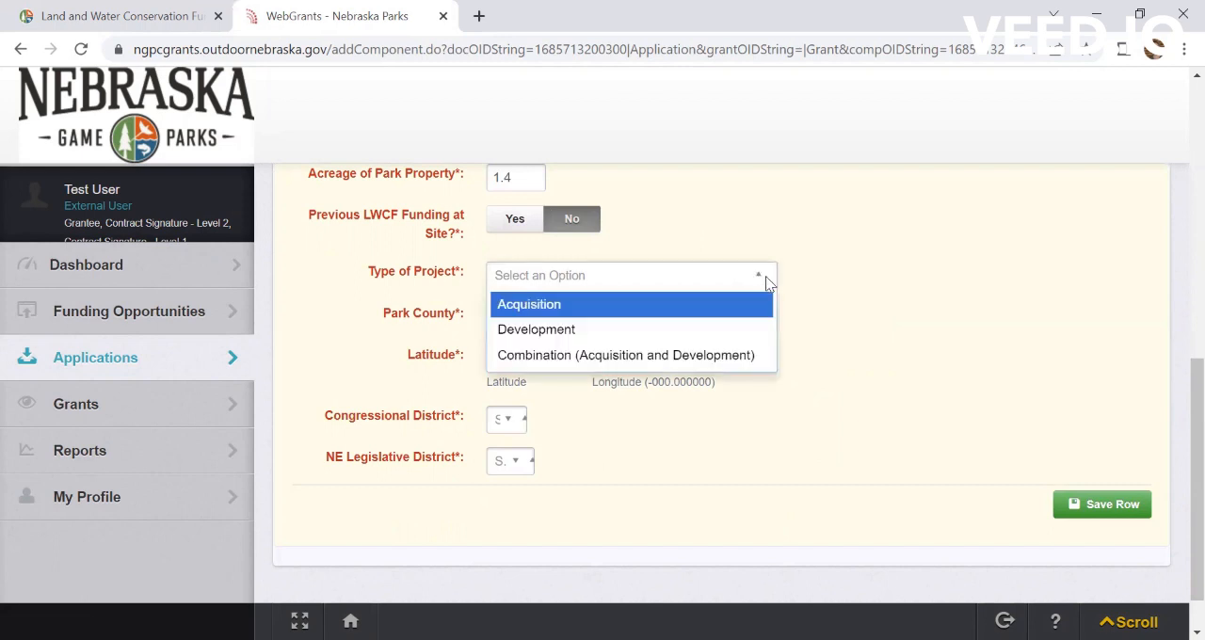
{"action": "left_click", "coordinate": [539, 331]}
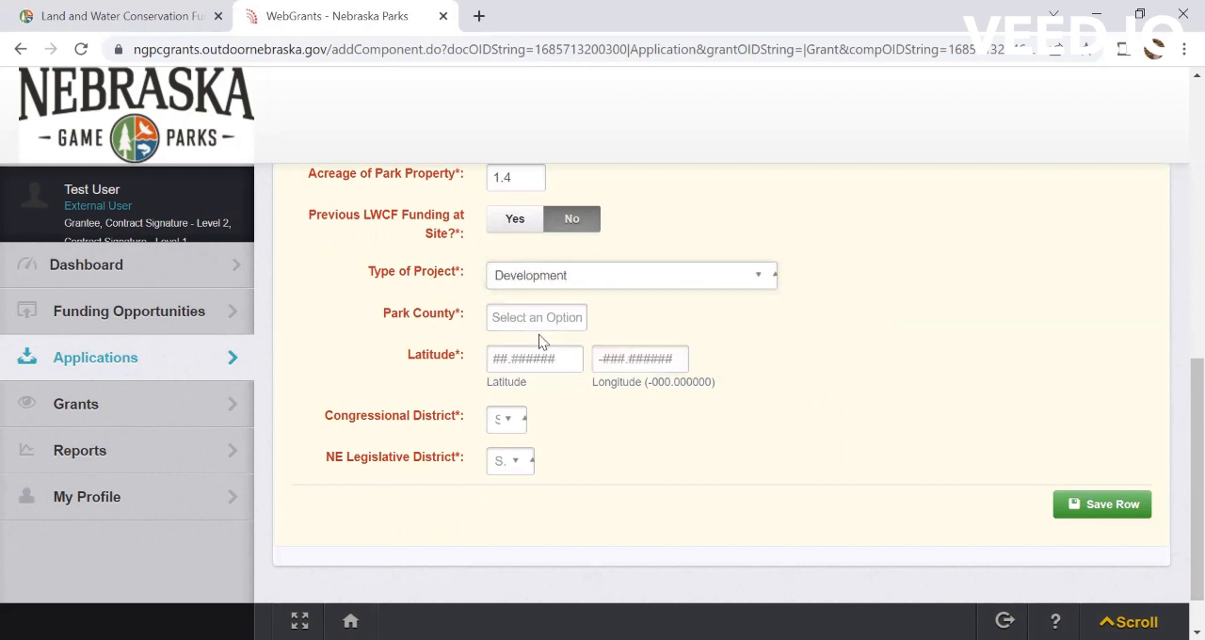
Step: Set the park county to Antelope and save the project and site information row
{"action": "left_click", "coordinate": [574, 317]}
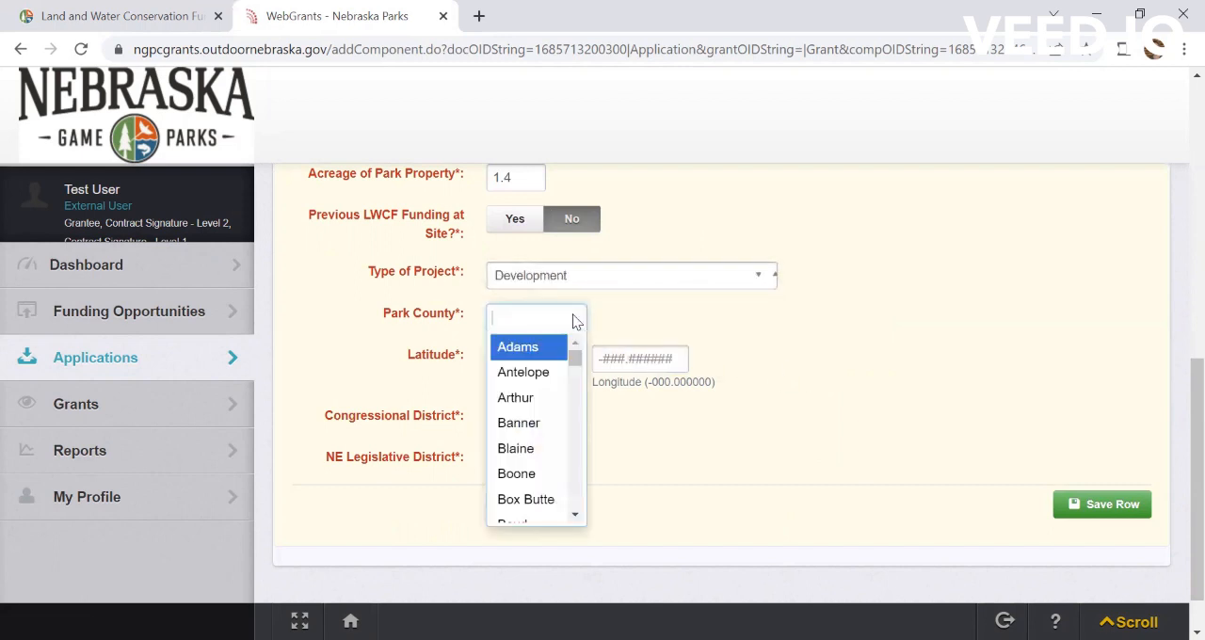
{"action": "left_click", "coordinate": [533, 369]}
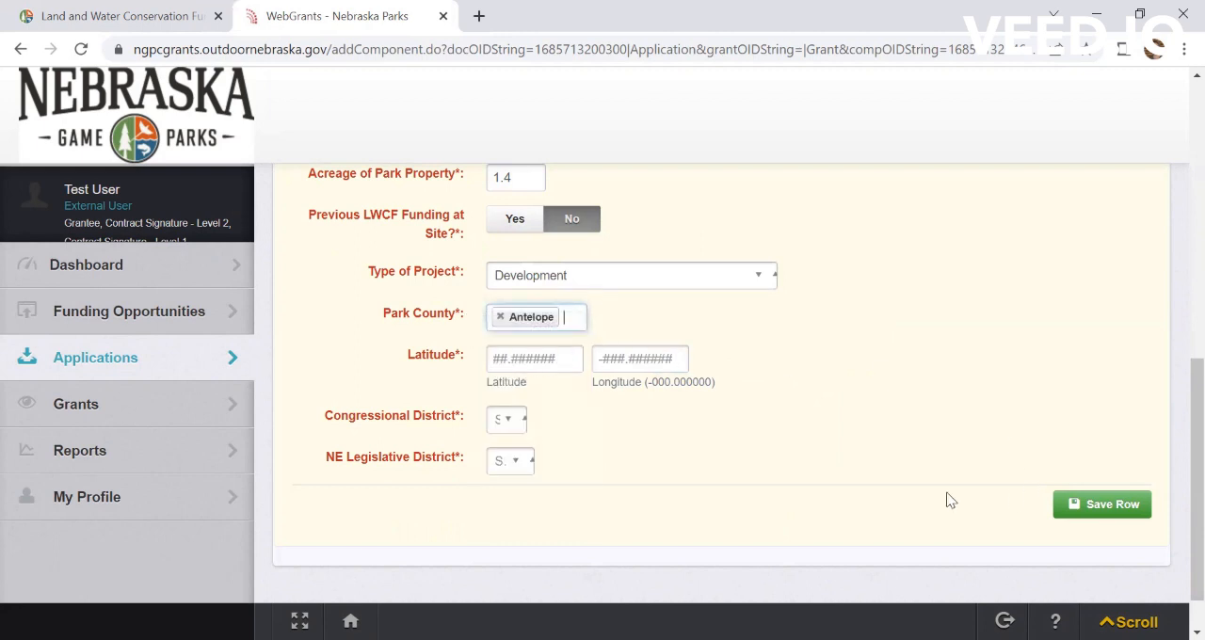
{"action": "left_click", "coordinate": [1114, 507]}
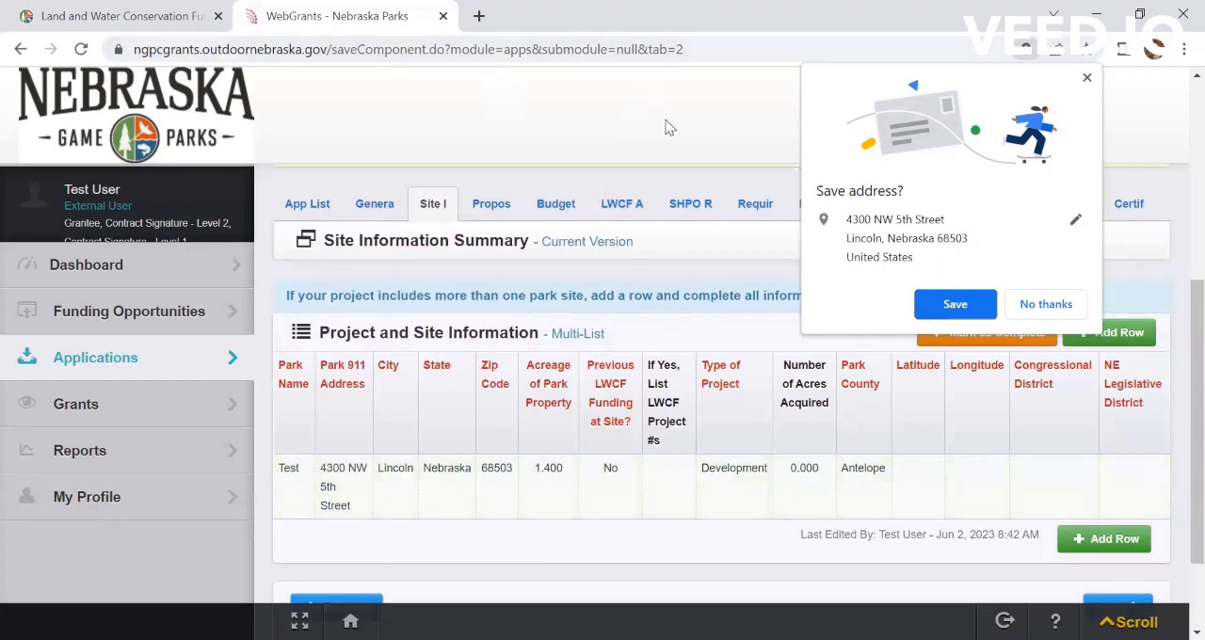
Step: Return to the application's form list and review the completion status of its components
{"action": "scroll", "coordinate": [634, 456], "scroll_direction": "down", "scroll_amount": 2}
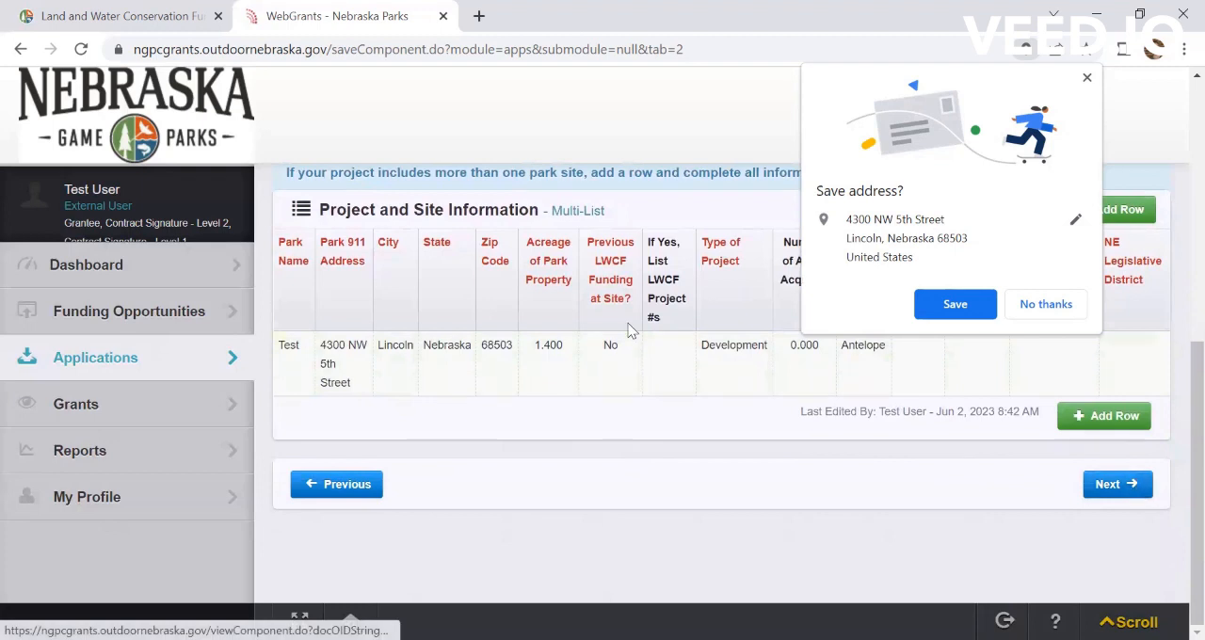
{"action": "scroll", "coordinate": [464, 253], "scroll_direction": "up", "scroll_amount": 5}
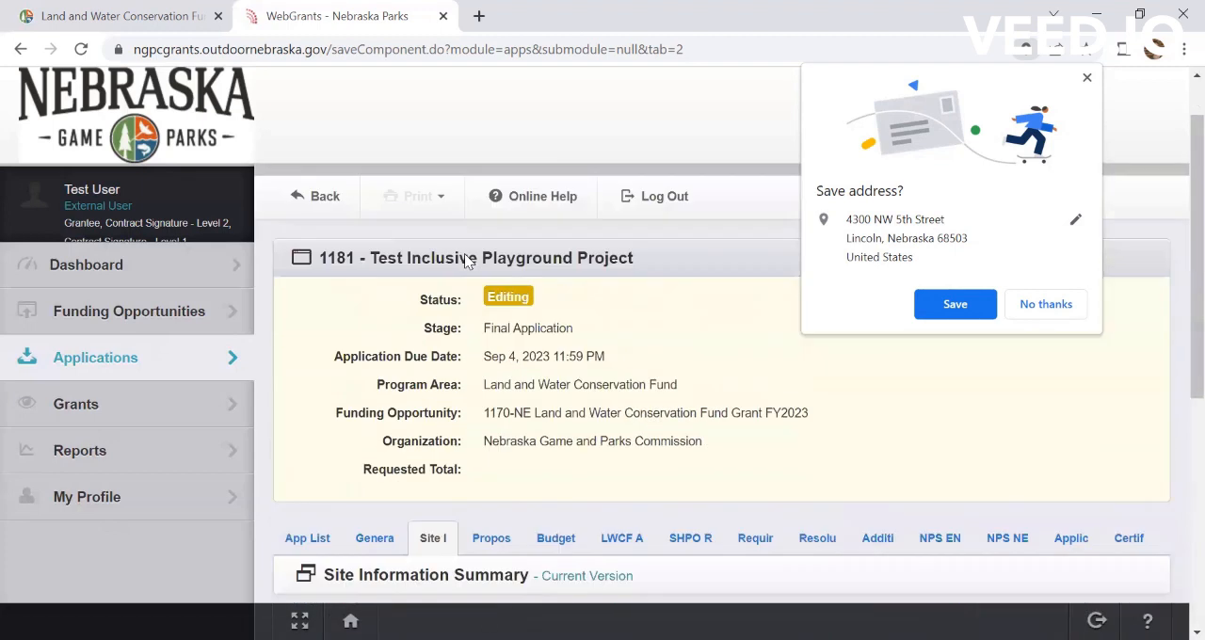
{"action": "scroll", "coordinate": [464, 253], "scroll_direction": "down", "scroll_amount": 1}
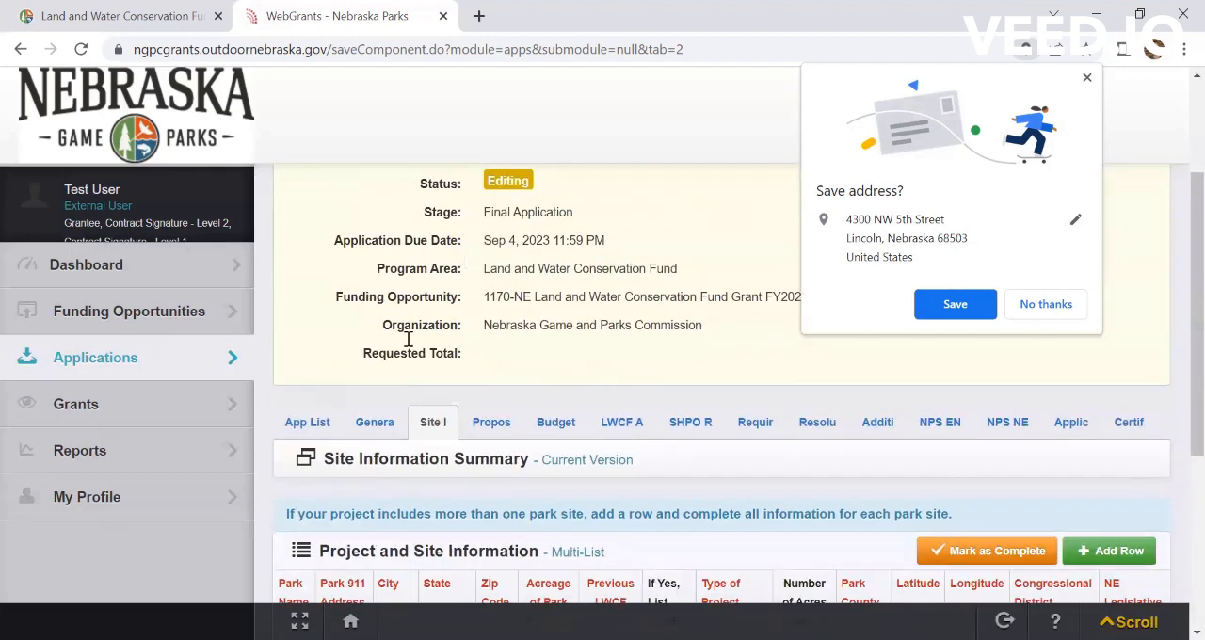
{"action": "left_click", "coordinate": [296, 423]}
{"action": "scroll", "coordinate": [787, 433], "scroll_direction": "down", "scroll_amount": 3}
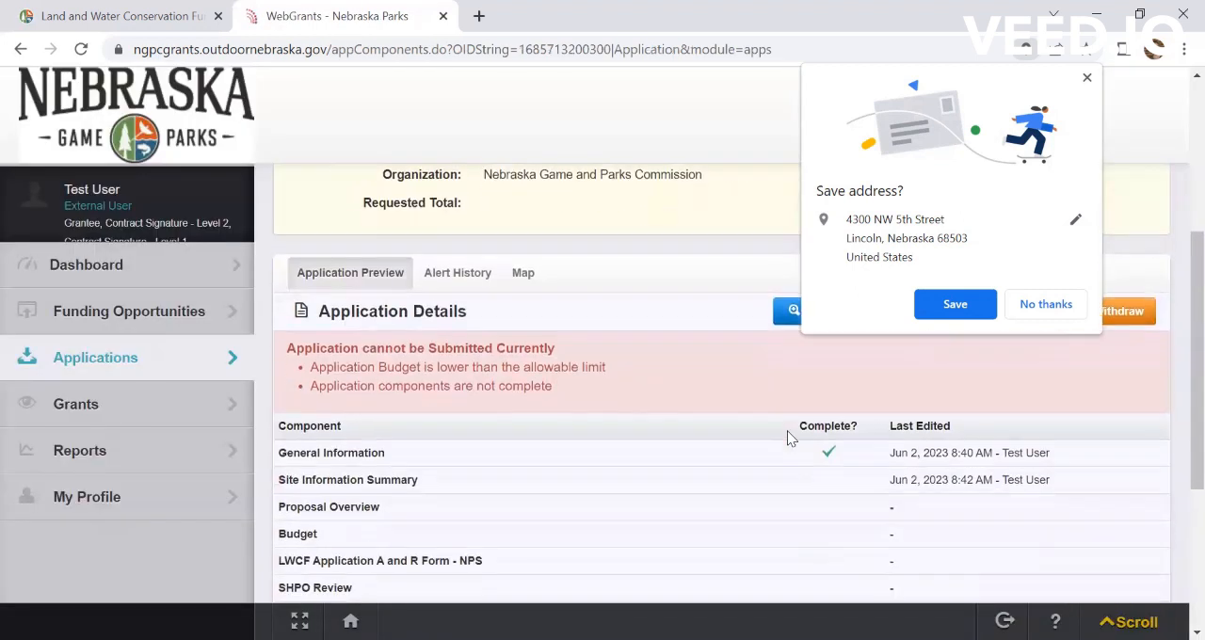
Step: Look over the application's component list and open the Required Attachments component
{"action": "scroll", "coordinate": [787, 430], "scroll_direction": "up", "scroll_amount": 3}
{"action": "scroll", "coordinate": [791, 439], "scroll_direction": "down", "scroll_amount": 1}
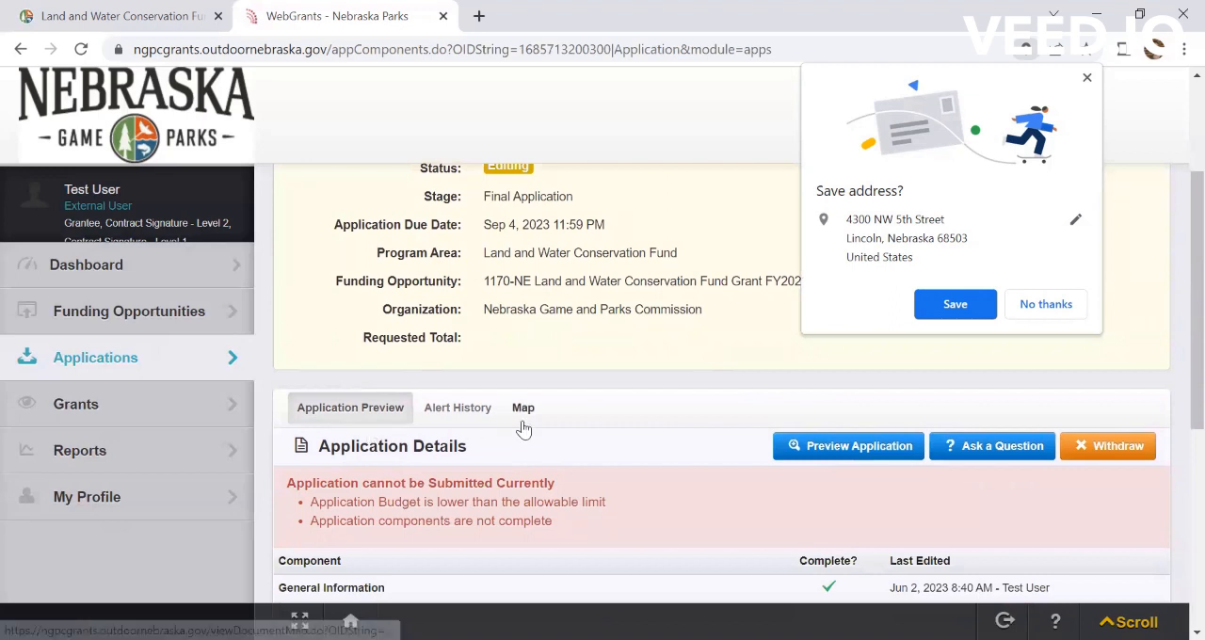
{"action": "scroll", "coordinate": [524, 429], "scroll_direction": "down", "scroll_amount": 2}
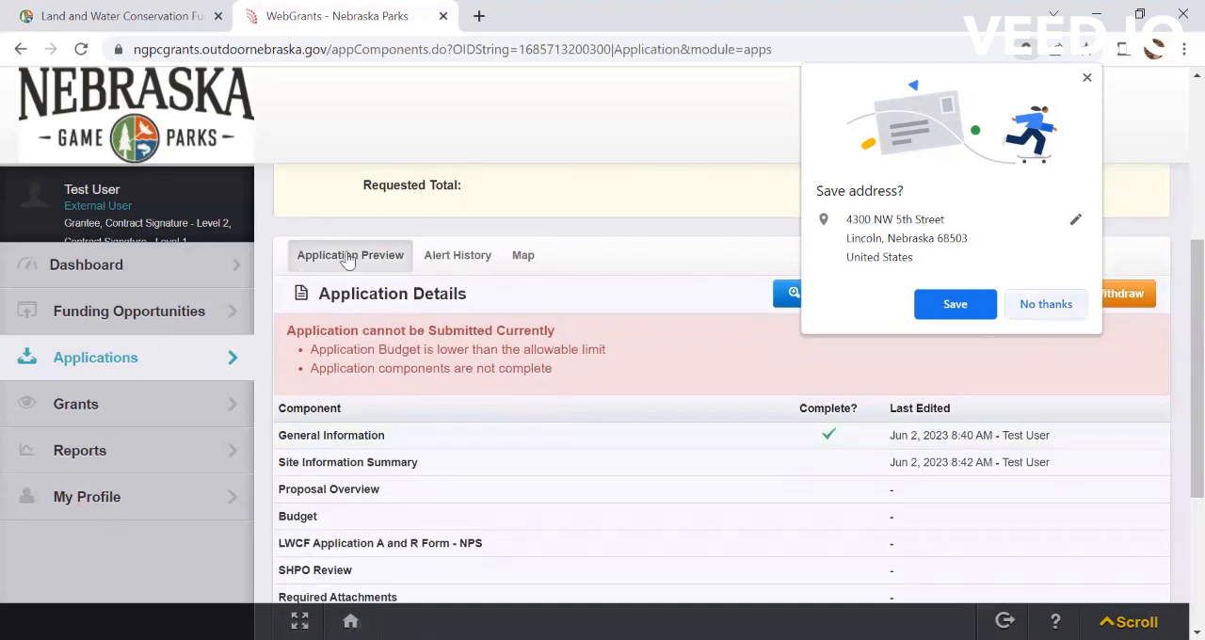
{"action": "scroll", "coordinate": [610, 337], "scroll_direction": "down", "scroll_amount": 1}
{"action": "scroll", "coordinate": [610, 343], "scroll_direction": "down", "scroll_amount": 2}
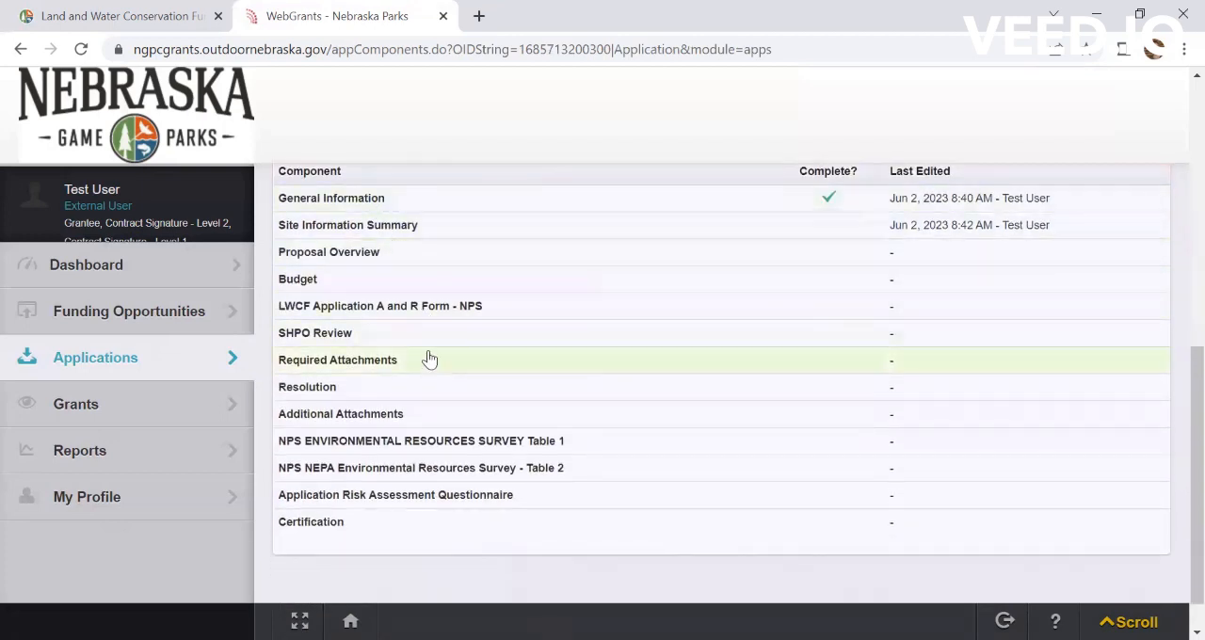
{"action": "scroll", "coordinate": [424, 475], "scroll_direction": "down", "scroll_amount": 1}
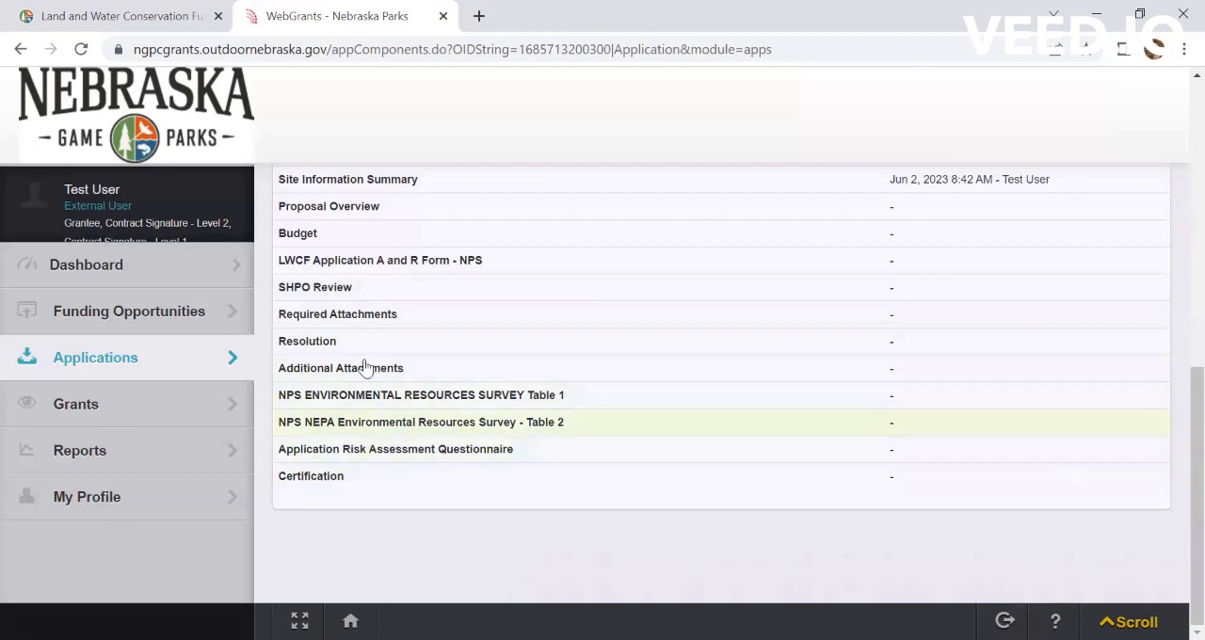
{"action": "left_click", "coordinate": [344, 324]}
Step: Read the project maps guidance and go through the list of named attachments in Required Attachments
{"action": "scroll", "coordinate": [838, 474], "scroll_direction": "down", "scroll_amount": 3}
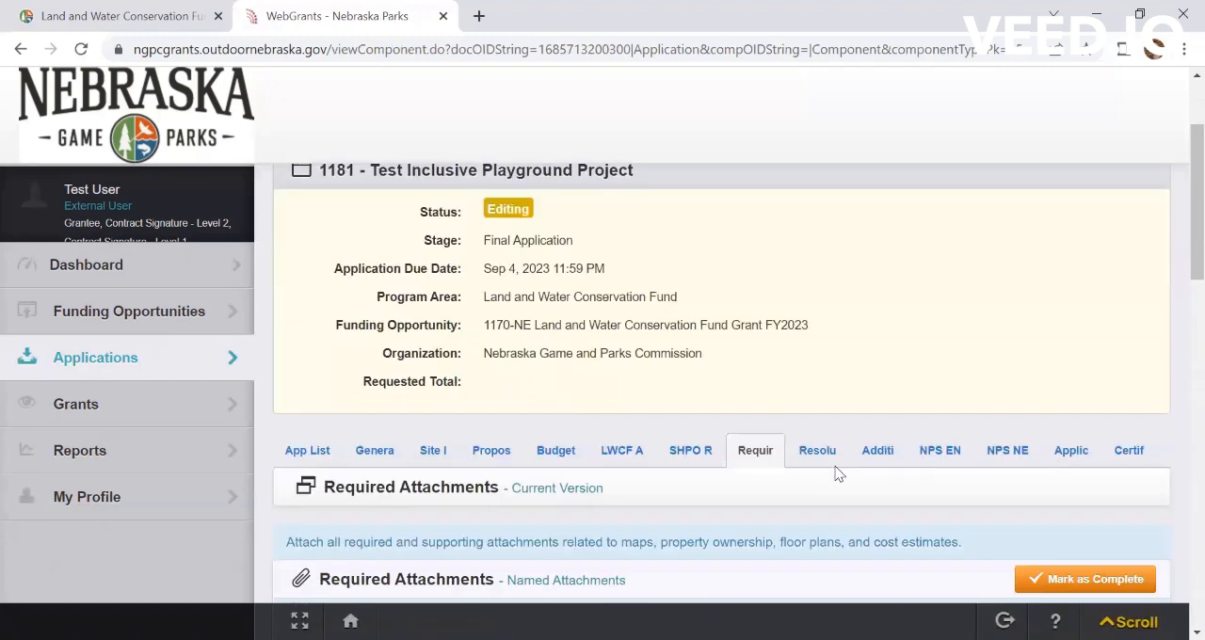
{"action": "scroll", "coordinate": [837, 474], "scroll_direction": "down", "scroll_amount": 5}
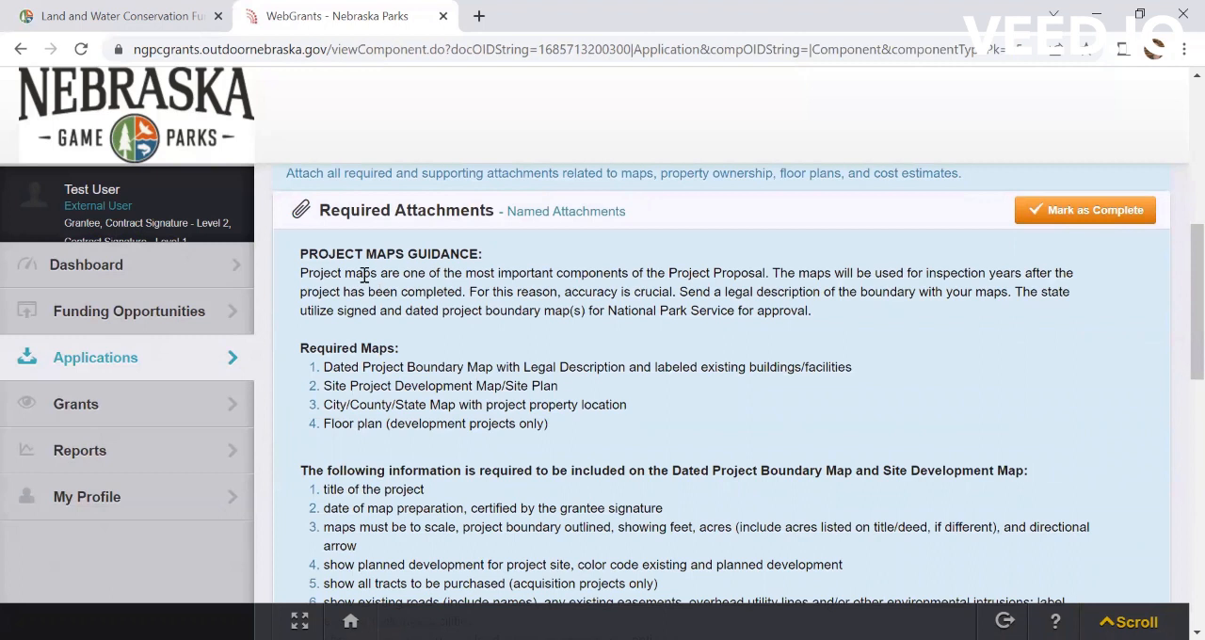
{"action": "scroll", "coordinate": [681, 420], "scroll_direction": "down", "scroll_amount": 2}
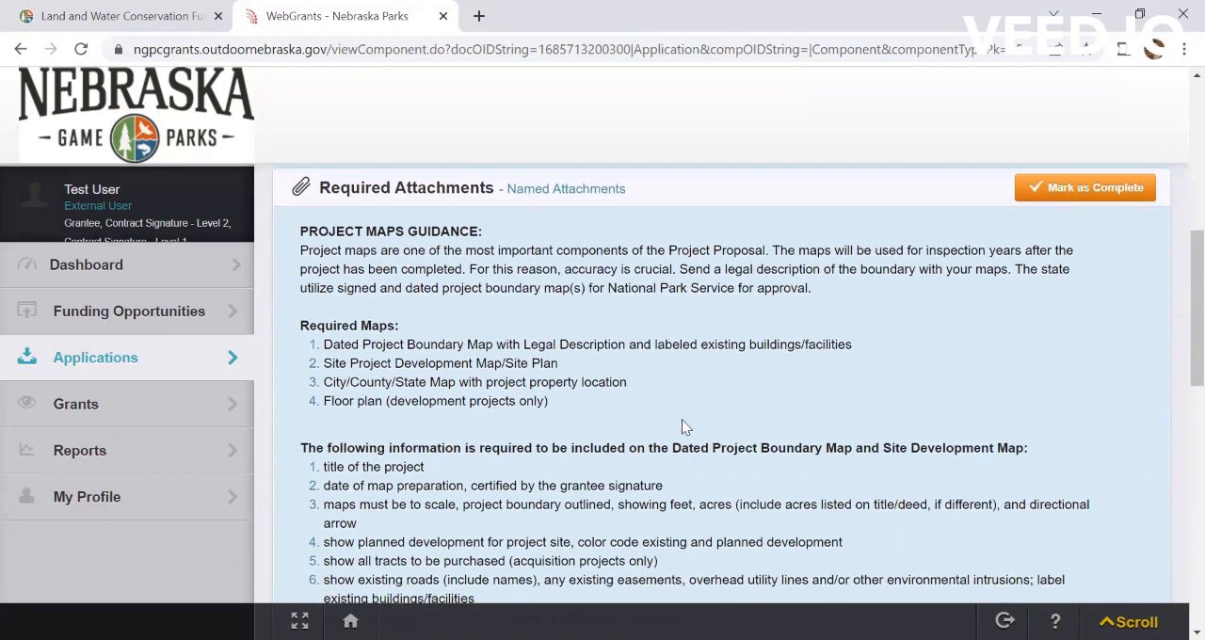
{"action": "scroll", "coordinate": [681, 419], "scroll_direction": "down", "scroll_amount": 1}
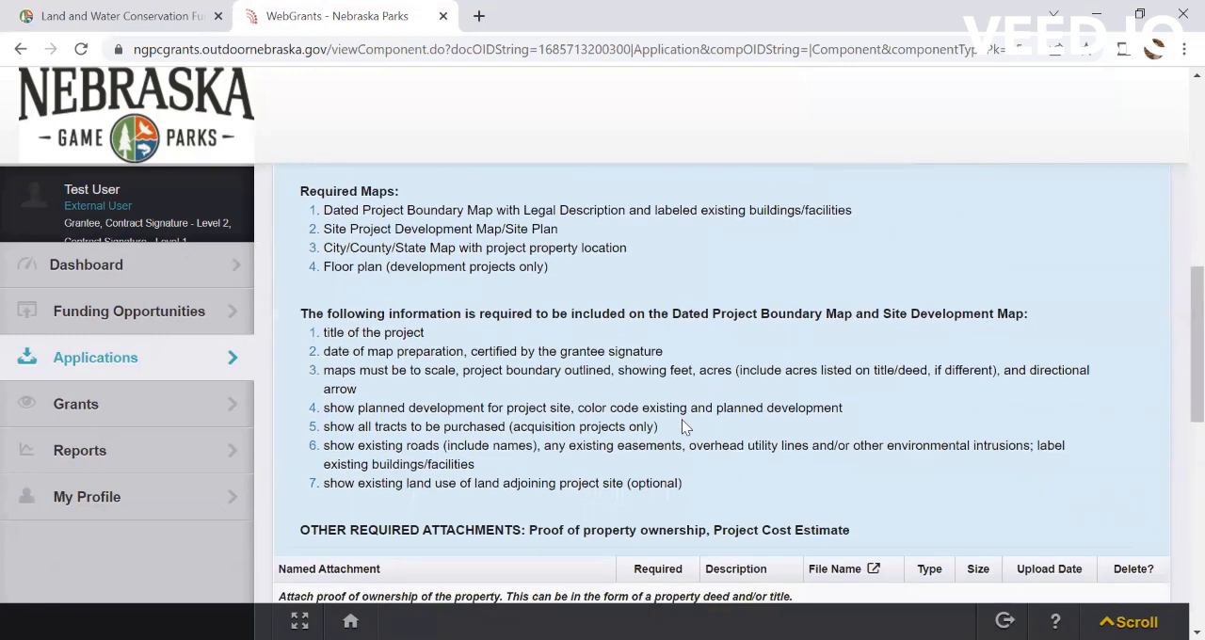
{"action": "scroll", "coordinate": [682, 429], "scroll_direction": "down", "scroll_amount": 1}
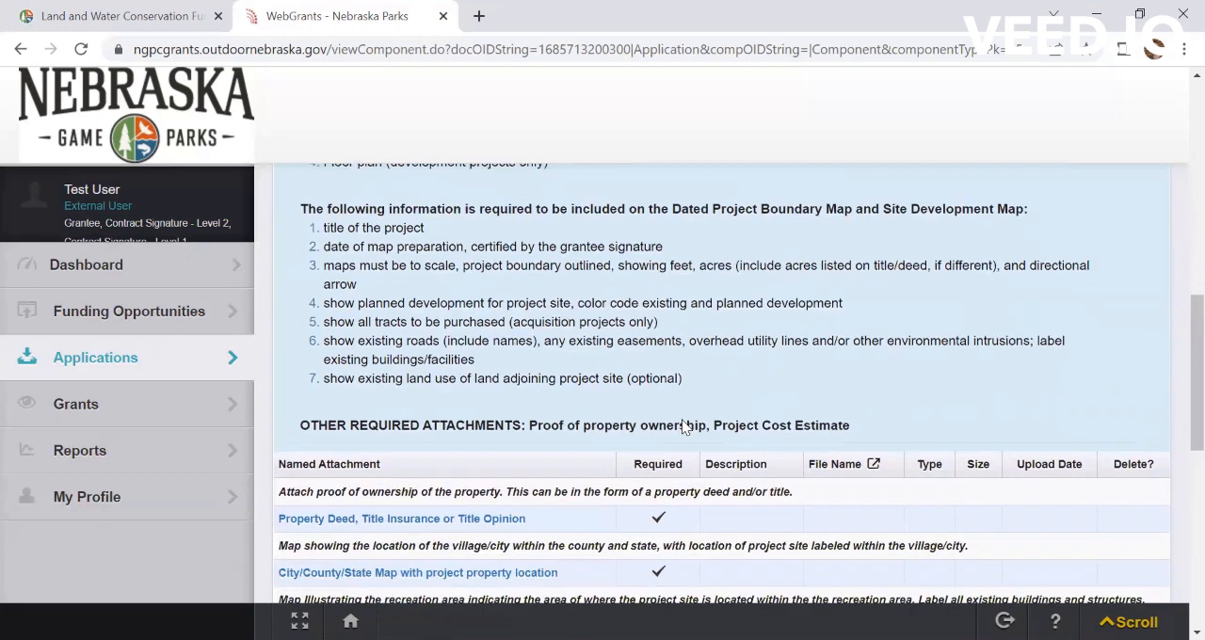
{"action": "scroll", "coordinate": [683, 421], "scroll_direction": "down", "scroll_amount": 3}
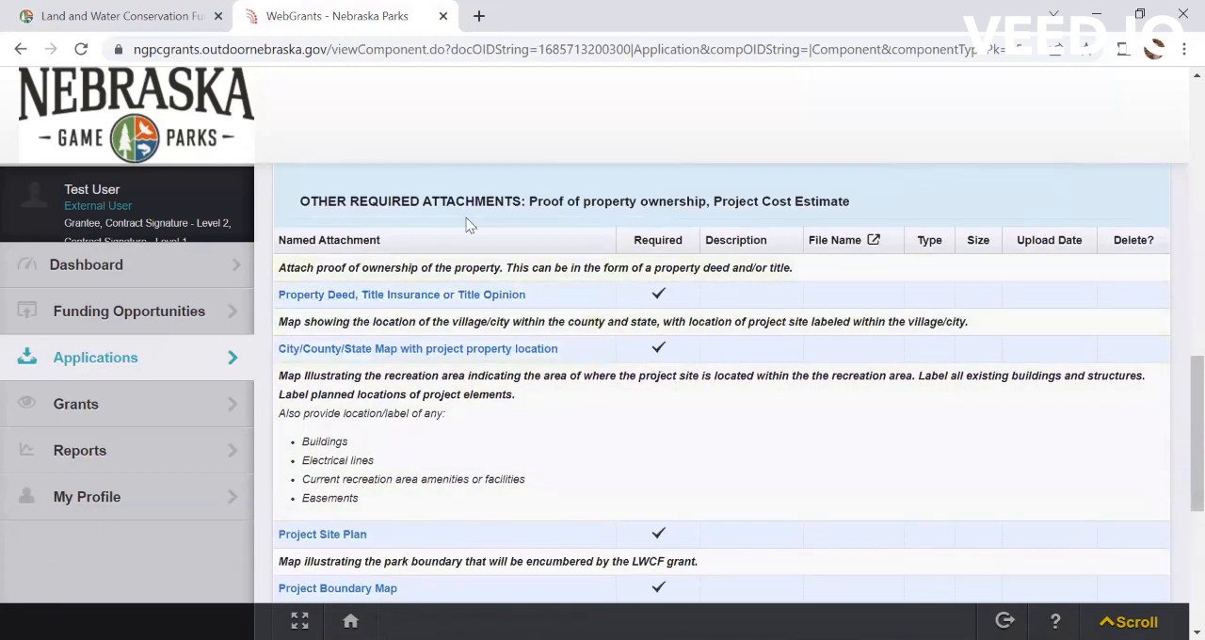
{"action": "scroll", "coordinate": [712, 447], "scroll_direction": "down", "scroll_amount": 3}
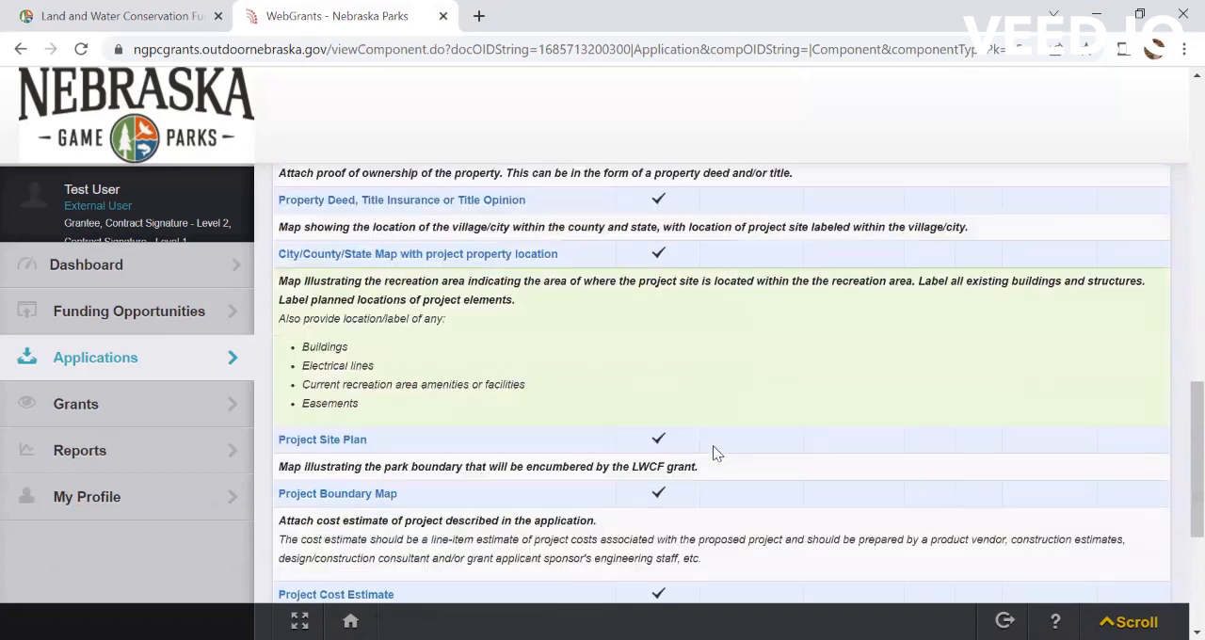
{"action": "scroll", "coordinate": [714, 452], "scroll_direction": "down", "scroll_amount": 3}
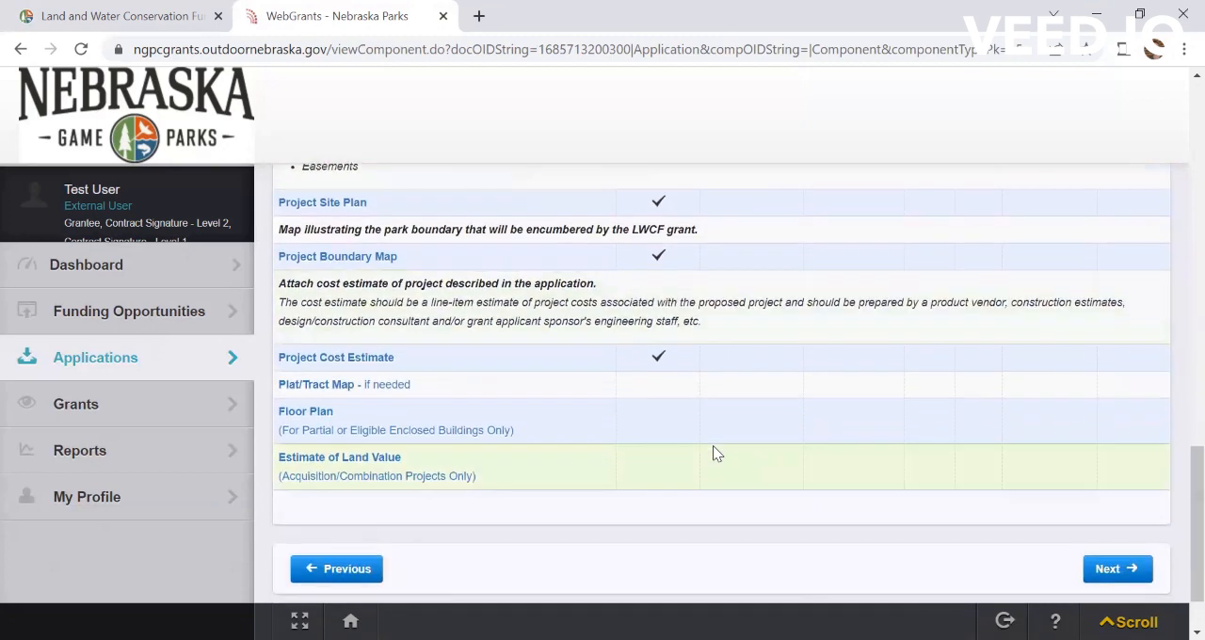
{"action": "scroll", "coordinate": [712, 454], "scroll_direction": "down", "scroll_amount": 2}
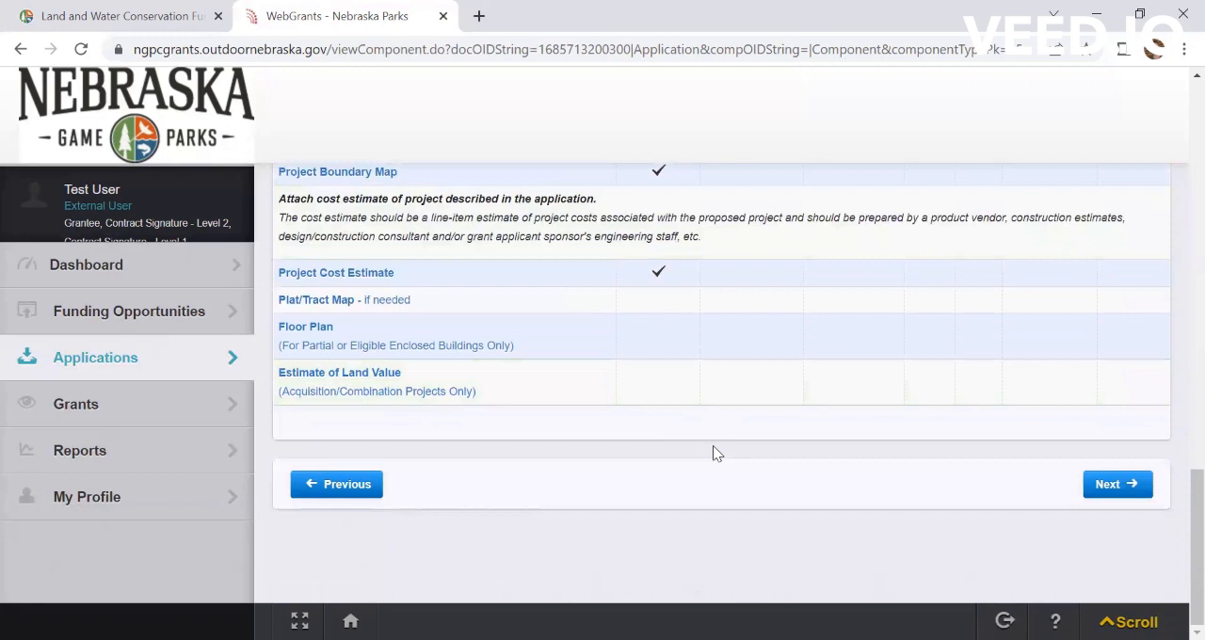
Step: Open the file upload form for the Property Deed, Title Insurance or Title Opinion attachment and close it without attaching a file
{"action": "scroll", "coordinate": [585, 381], "scroll_direction": "up", "scroll_amount": 3}
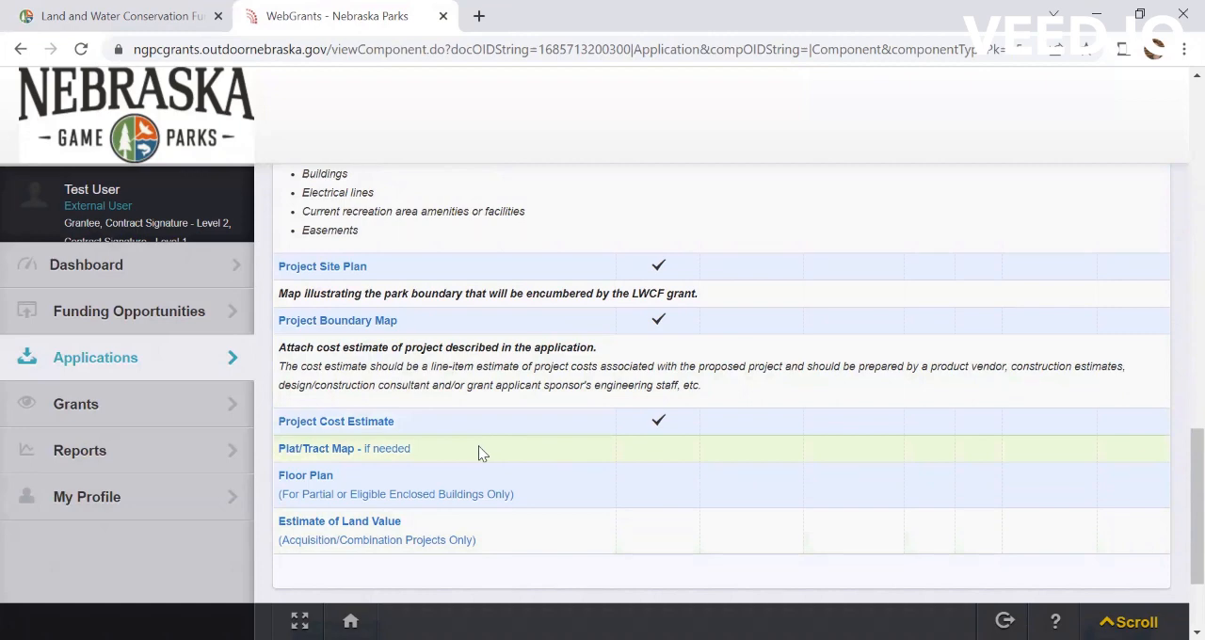
{"action": "scroll", "coordinate": [588, 365], "scroll_direction": "up", "scroll_amount": 6}
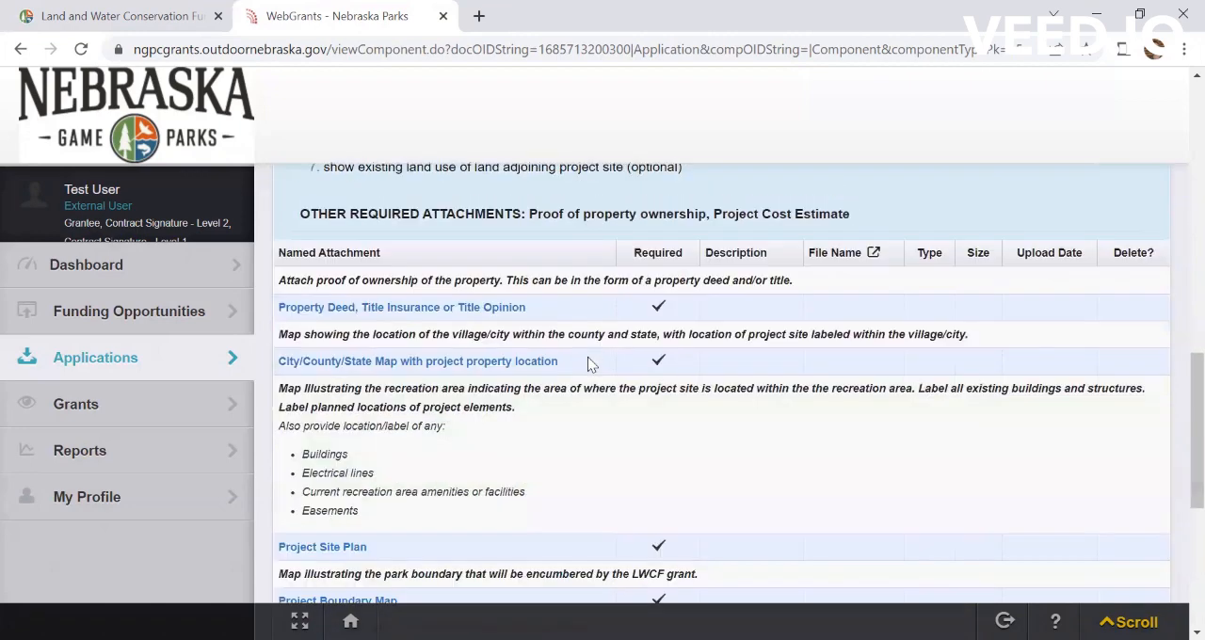
{"action": "scroll", "coordinate": [587, 364], "scroll_direction": "down", "scroll_amount": 5}
{"action": "scroll", "coordinate": [587, 361], "scroll_direction": "up", "scroll_amount": 5}
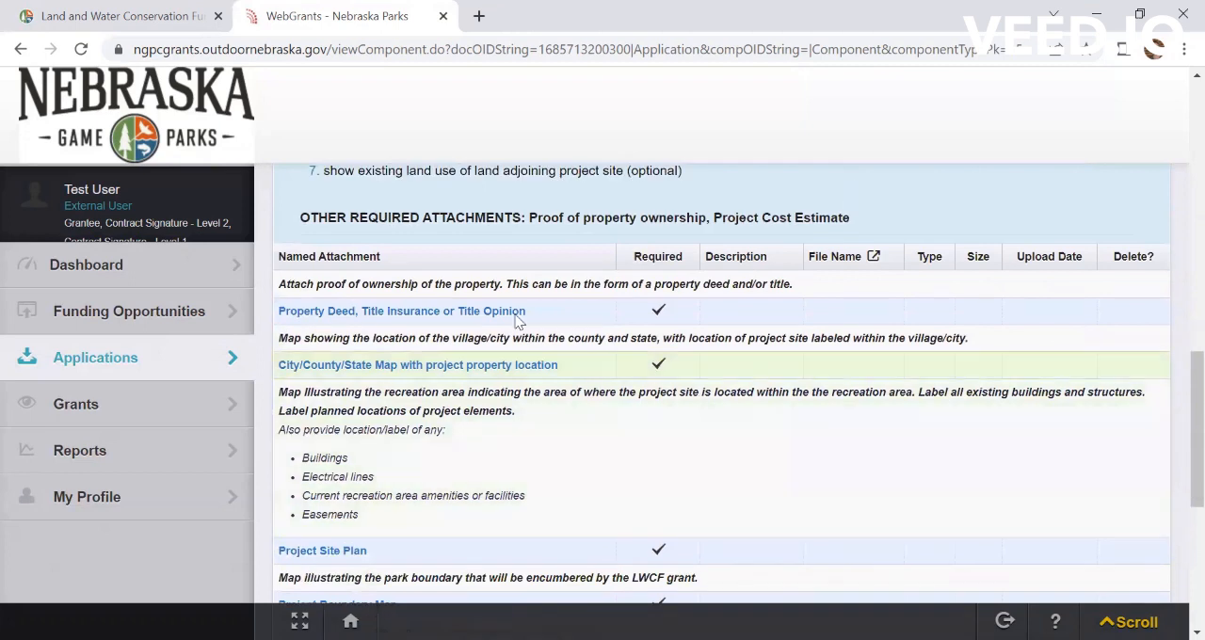
{"action": "left_click", "coordinate": [456, 311]}
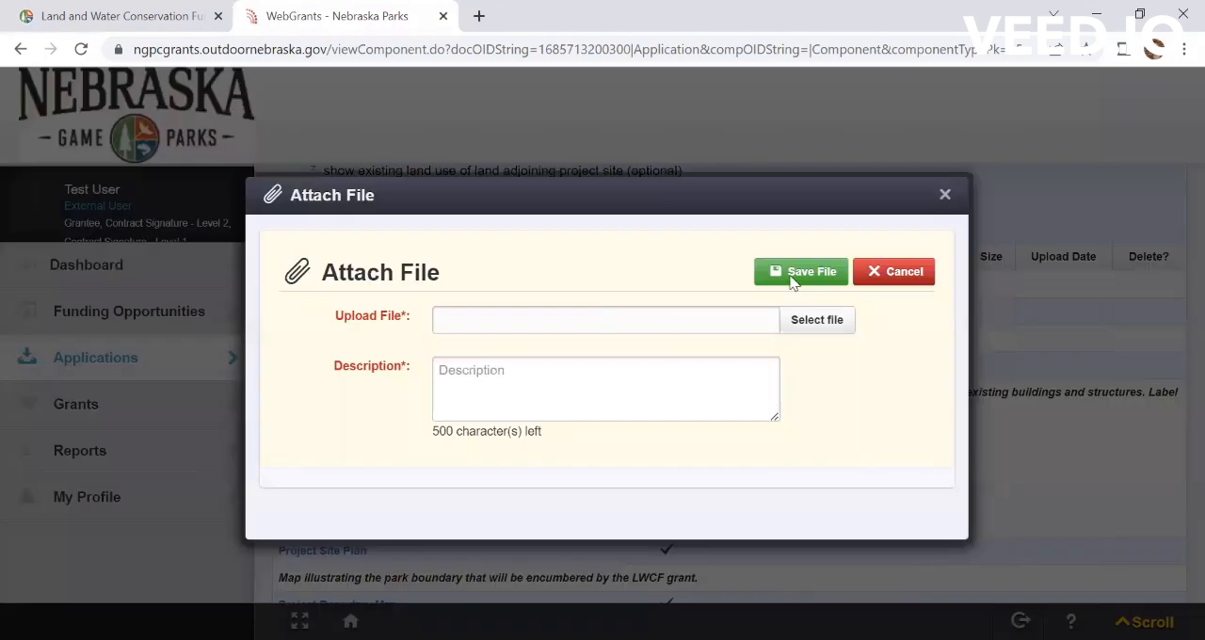
{"action": "left_click", "coordinate": [947, 197]}
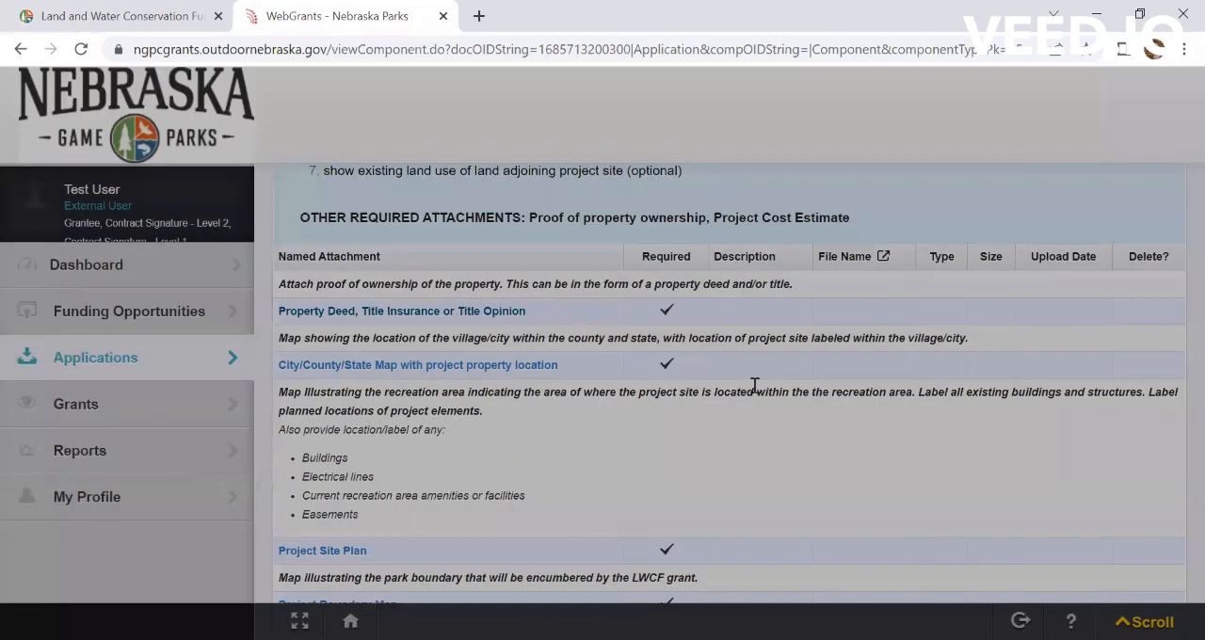
Step: Leave Required Attachments and go back to the overview of the Test Inclusive Playground Project application
{"action": "scroll", "coordinate": [754, 385], "scroll_direction": "up", "scroll_amount": 4}
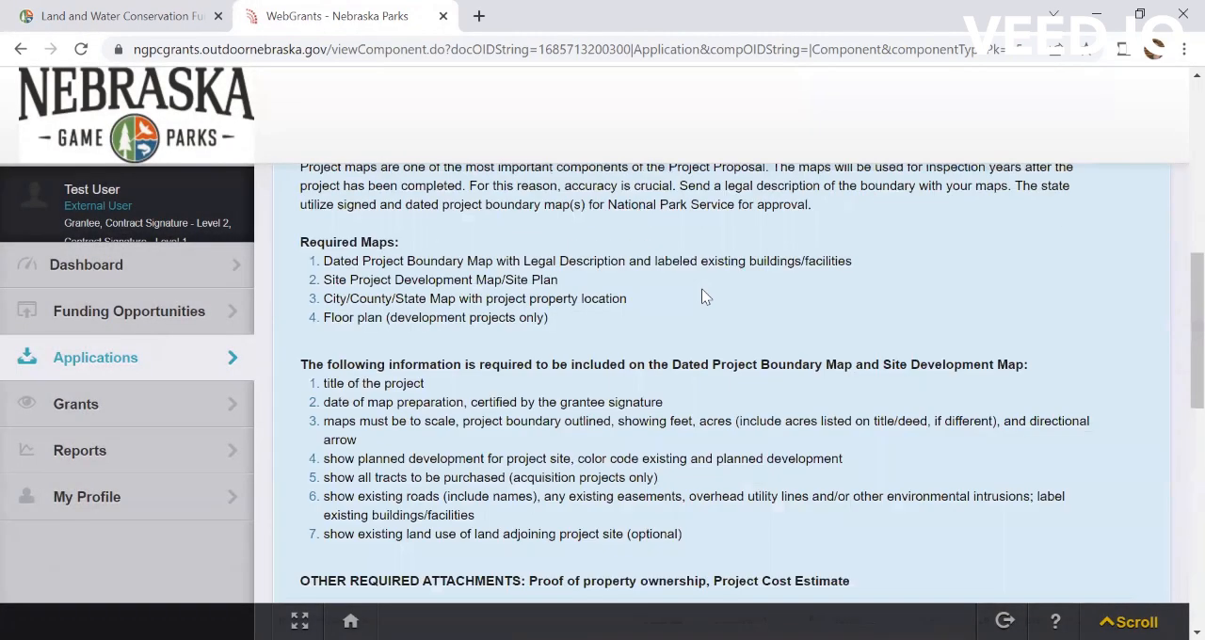
{"action": "scroll", "coordinate": [702, 297], "scroll_direction": "up", "scroll_amount": 3}
{"action": "scroll", "coordinate": [794, 355], "scroll_direction": "up", "scroll_amount": 4}
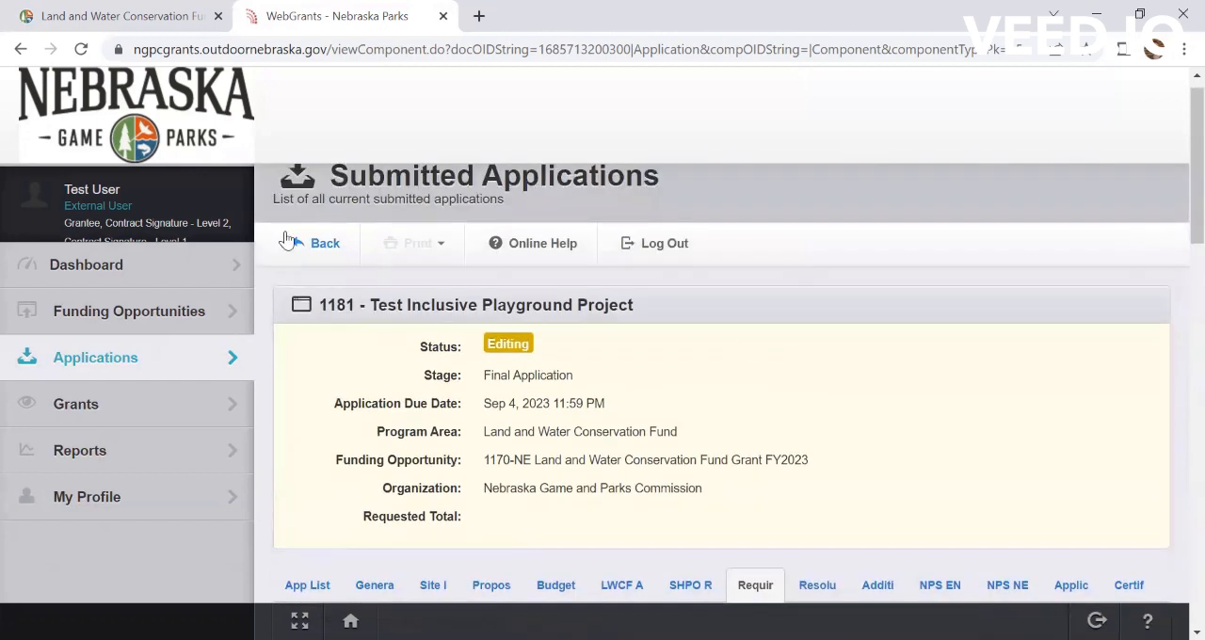
{"action": "left_click", "coordinate": [315, 253]}
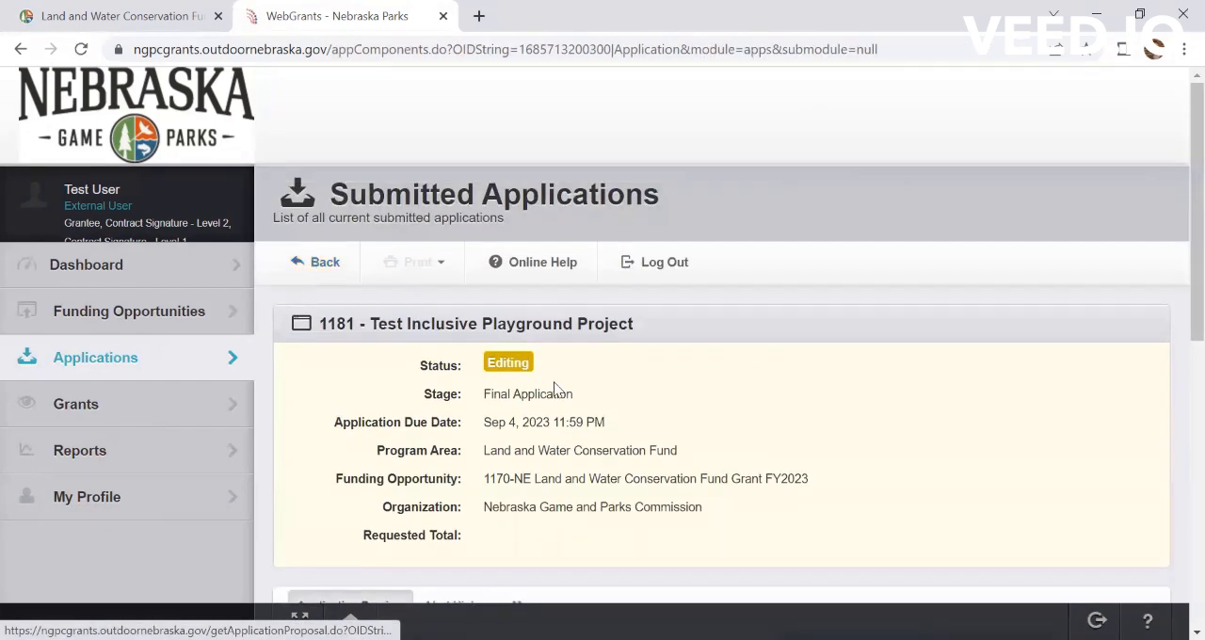
Step: Examine the application's details, its submission requirements and the completion status and edit dates of its components
{"action": "scroll", "coordinate": [551, 480], "scroll_direction": "down", "scroll_amount": 3}
{"action": "scroll", "coordinate": [551, 484], "scroll_direction": "down", "scroll_amount": 1}
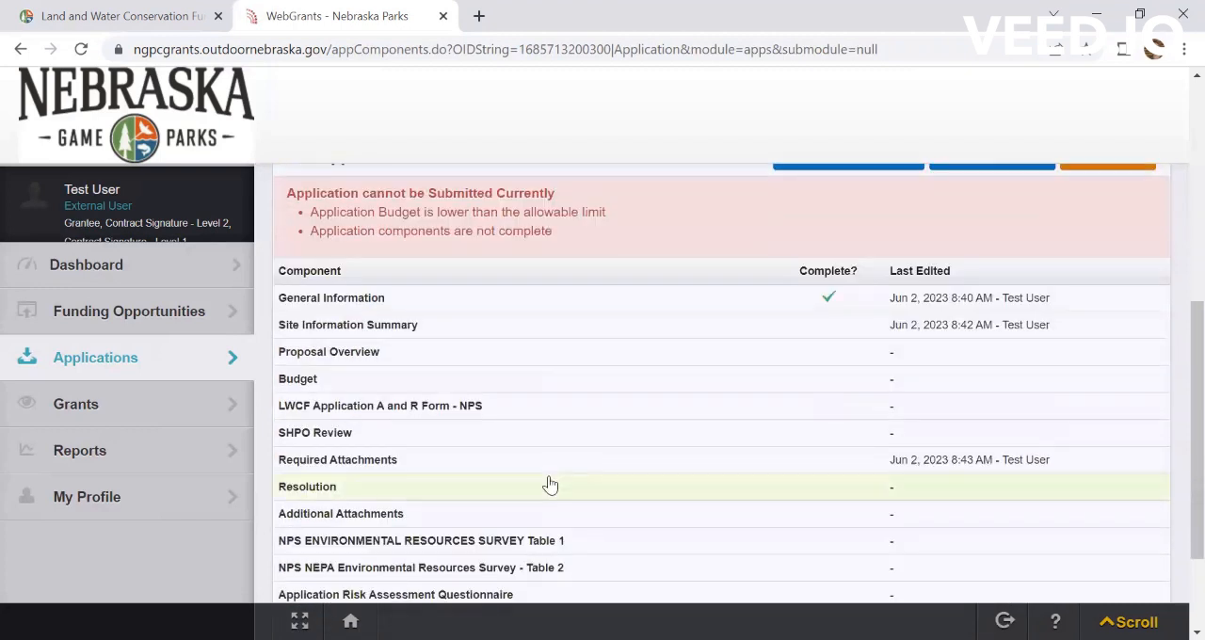
{"action": "scroll", "coordinate": [550, 484], "scroll_direction": "down", "scroll_amount": 3}
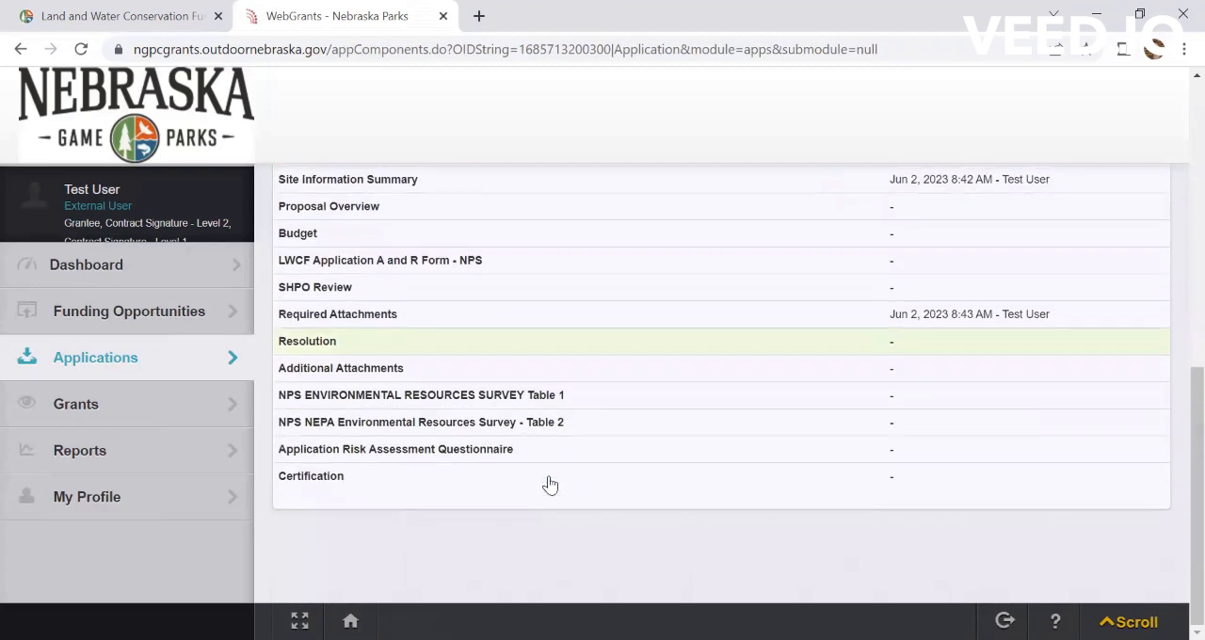
{"action": "scroll", "coordinate": [616, 374], "scroll_direction": "up", "scroll_amount": 4}
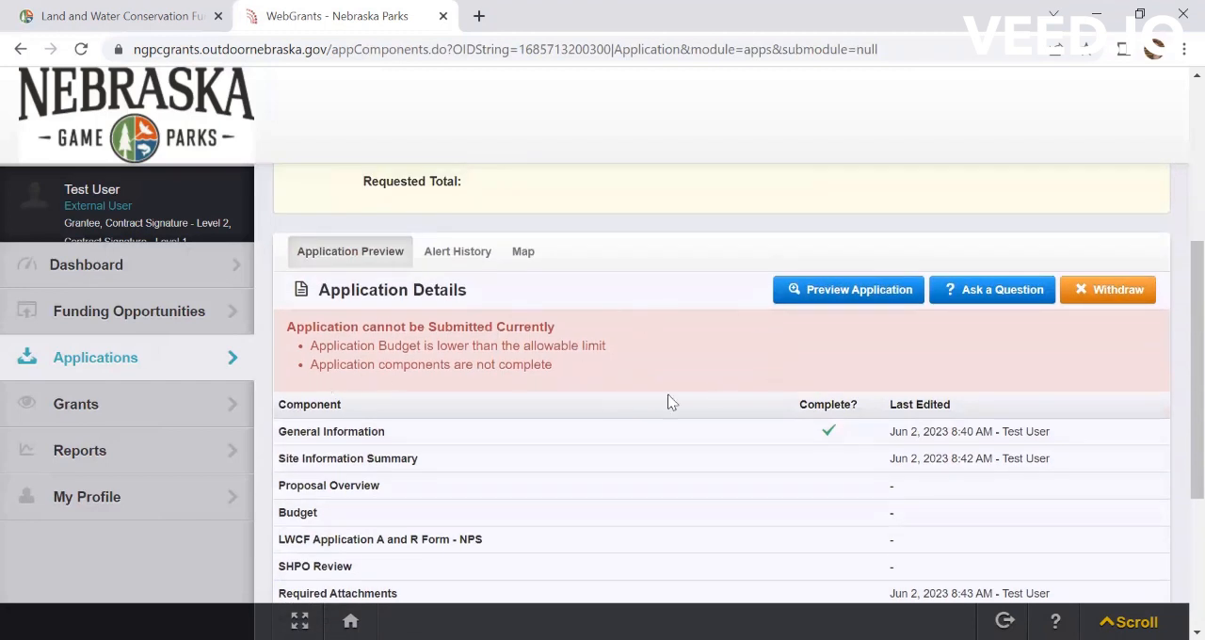
{"action": "scroll", "coordinate": [595, 294], "scroll_direction": "up", "scroll_amount": 5}
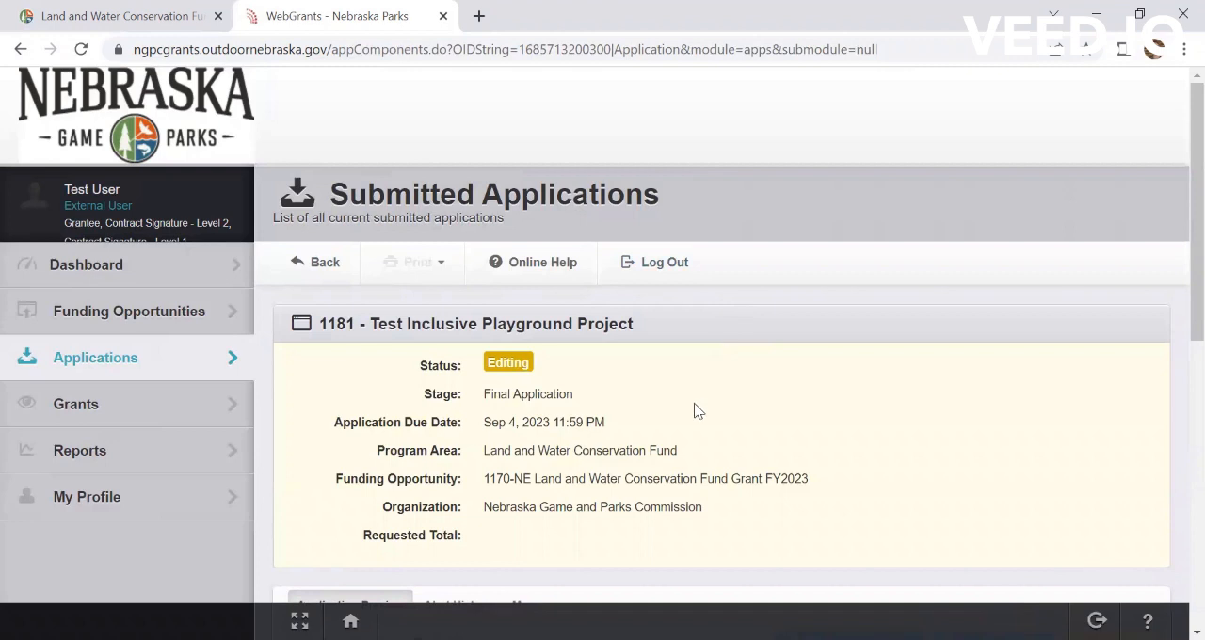
{"action": "scroll", "coordinate": [697, 410], "scroll_direction": "down", "scroll_amount": 2}
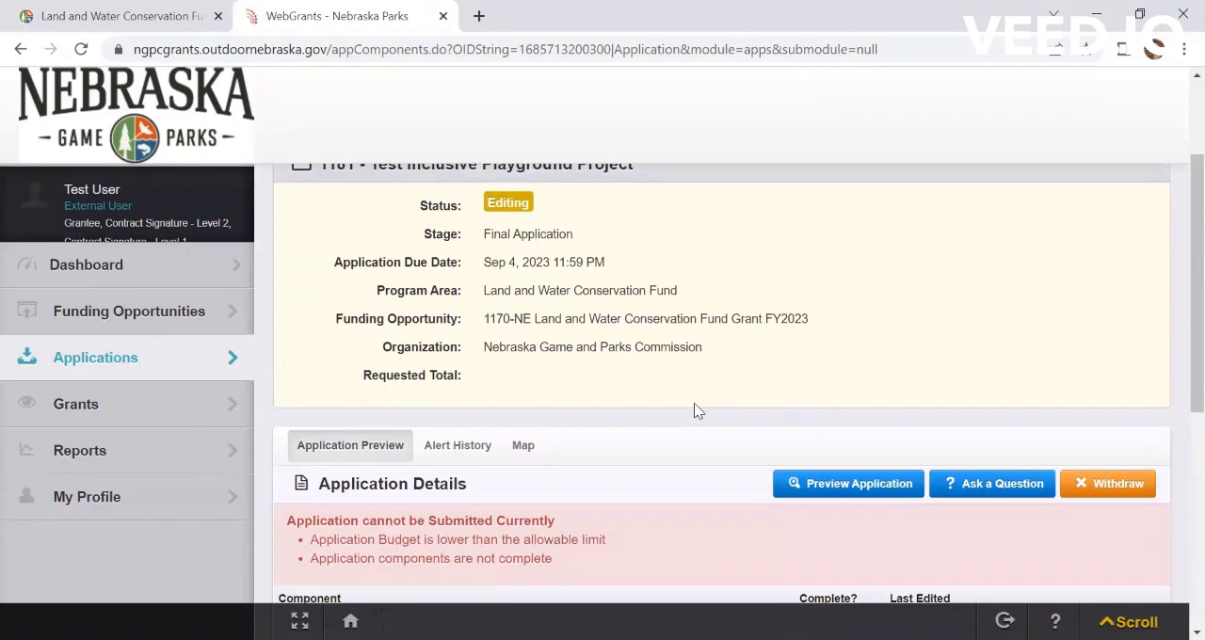
{"action": "scroll", "coordinate": [697, 410], "scroll_direction": "down", "scroll_amount": 1}
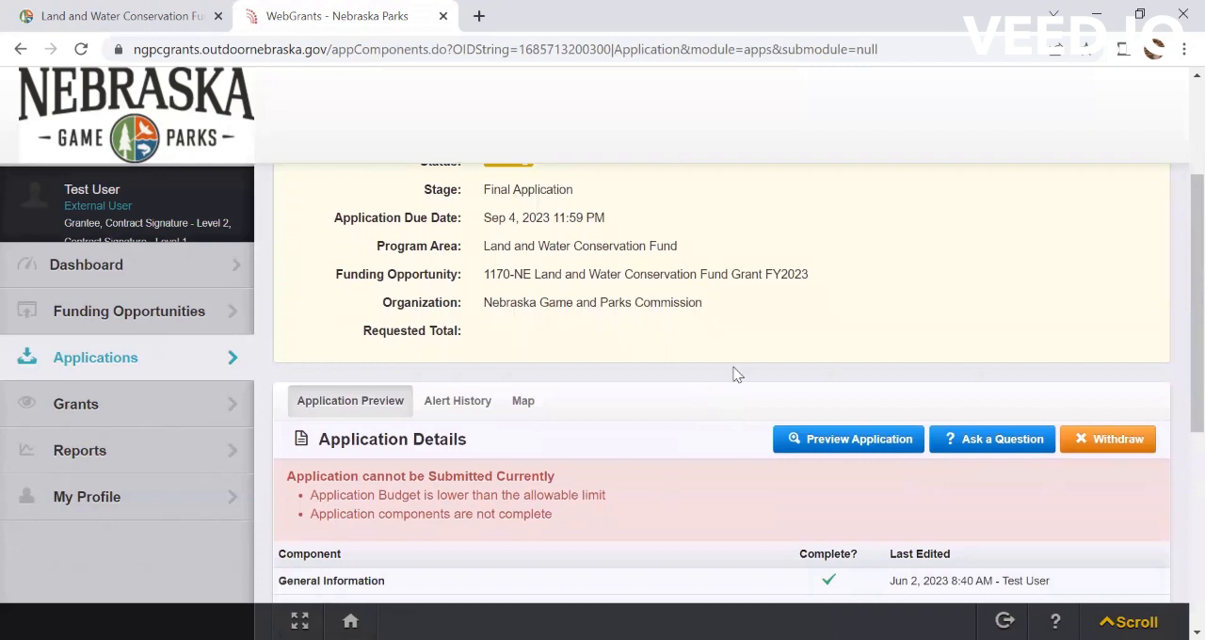
{"action": "scroll", "coordinate": [660, 177], "scroll_direction": "up", "scroll_amount": 5}
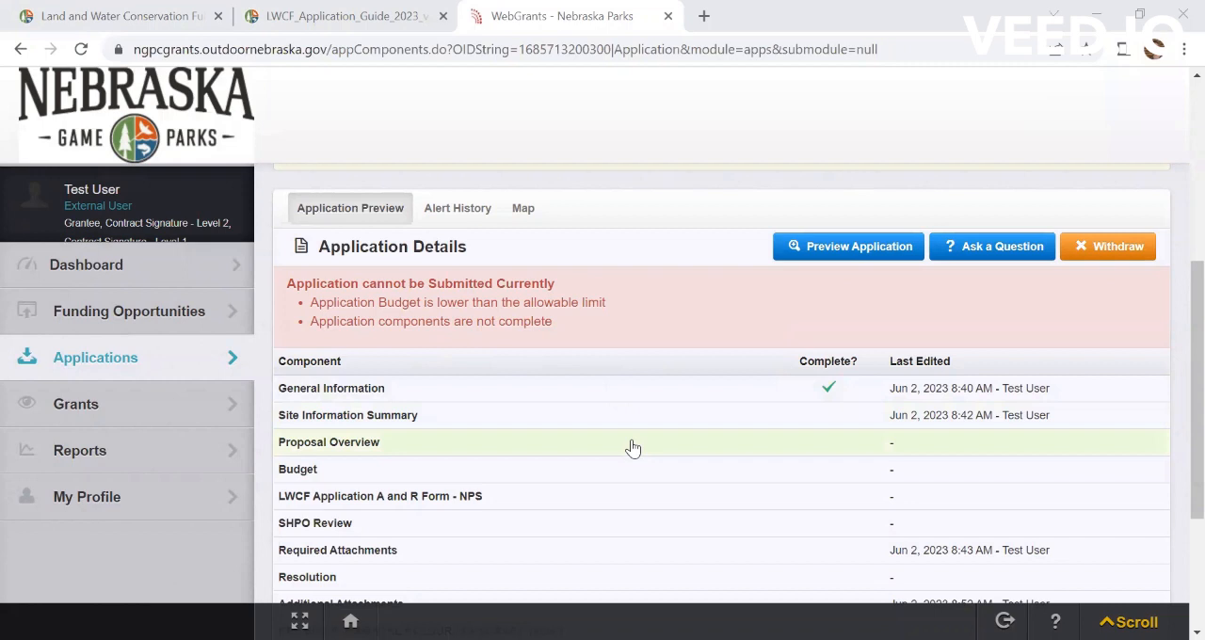
{"action": "scroll", "coordinate": [632, 448], "scroll_direction": "down", "scroll_amount": 1}
{"action": "scroll", "coordinate": [633, 449], "scroll_direction": "up", "scroll_amount": 2}
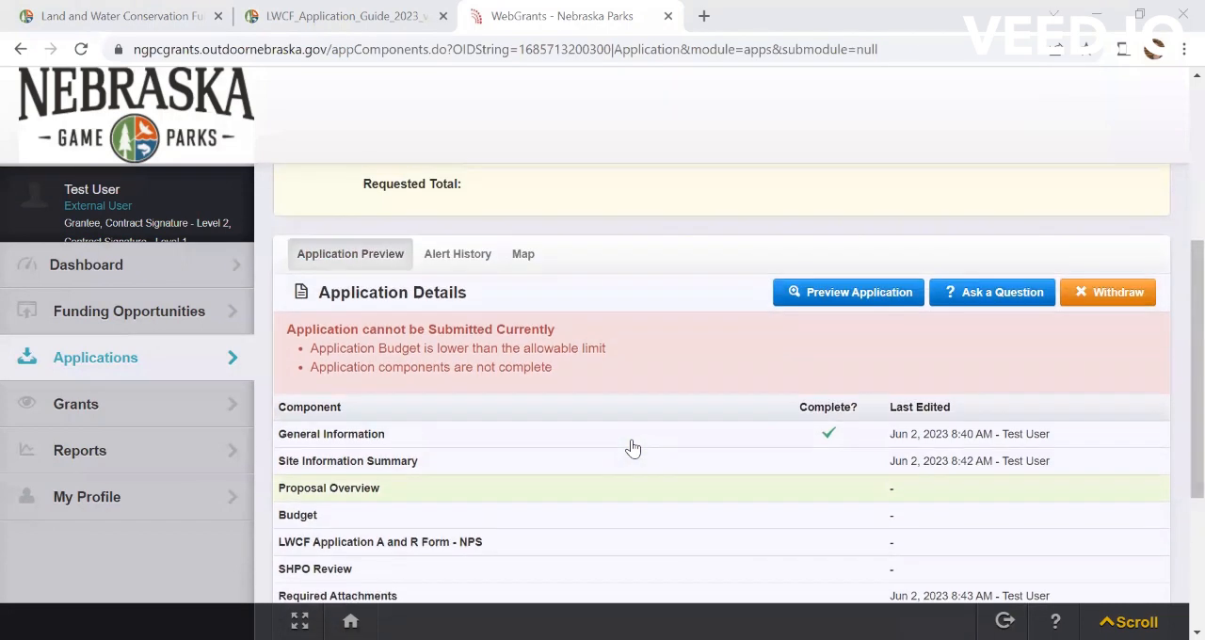
{"action": "scroll", "coordinate": [633, 448], "scroll_direction": "down", "scroll_amount": 2}
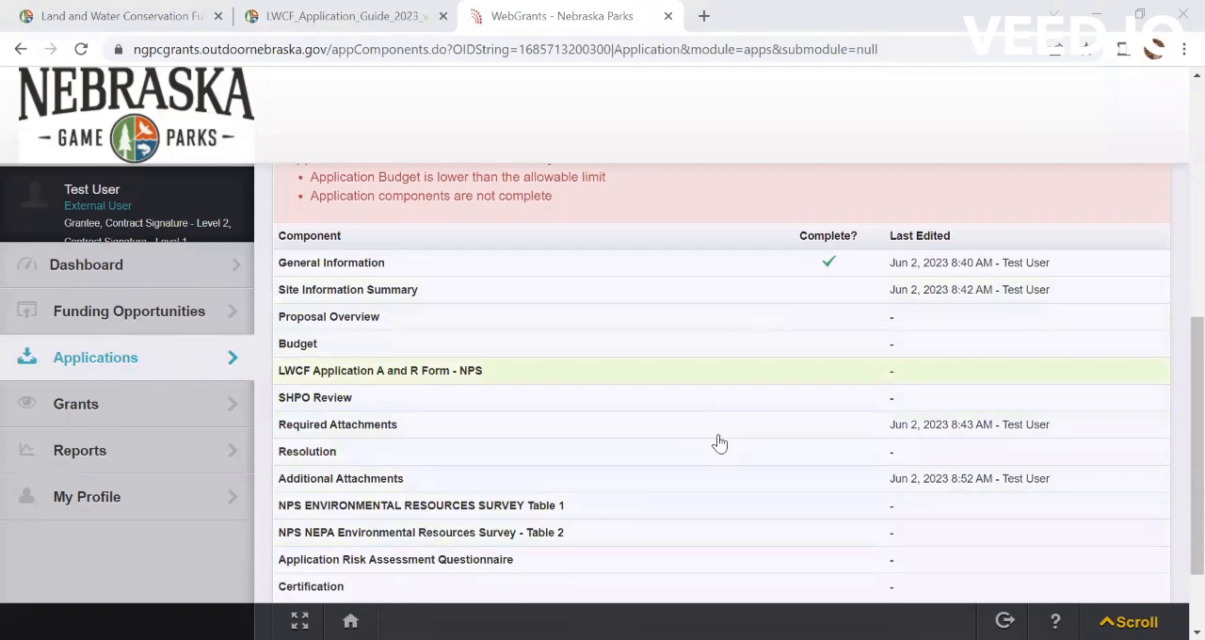
Step: Open the NE Land and Water Conservation Fund Grant FY2023 funding opportunity and examine its deadline, award range and project dates
{"action": "left_click", "coordinate": [94, 325]}
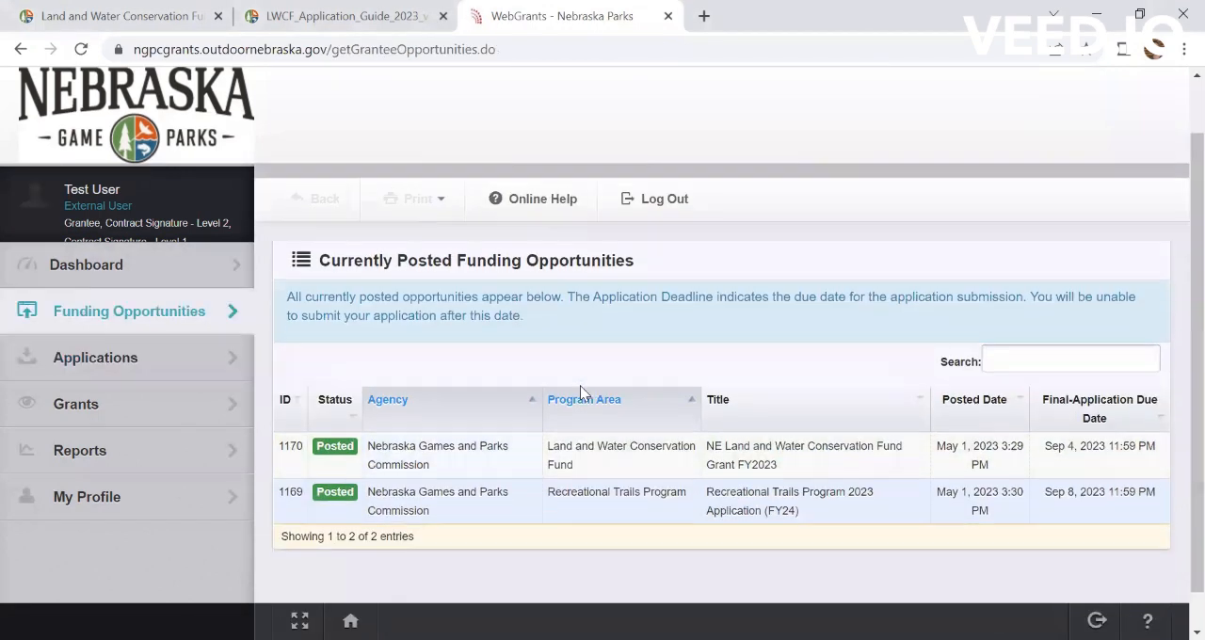
{"action": "left_click", "coordinate": [588, 437]}
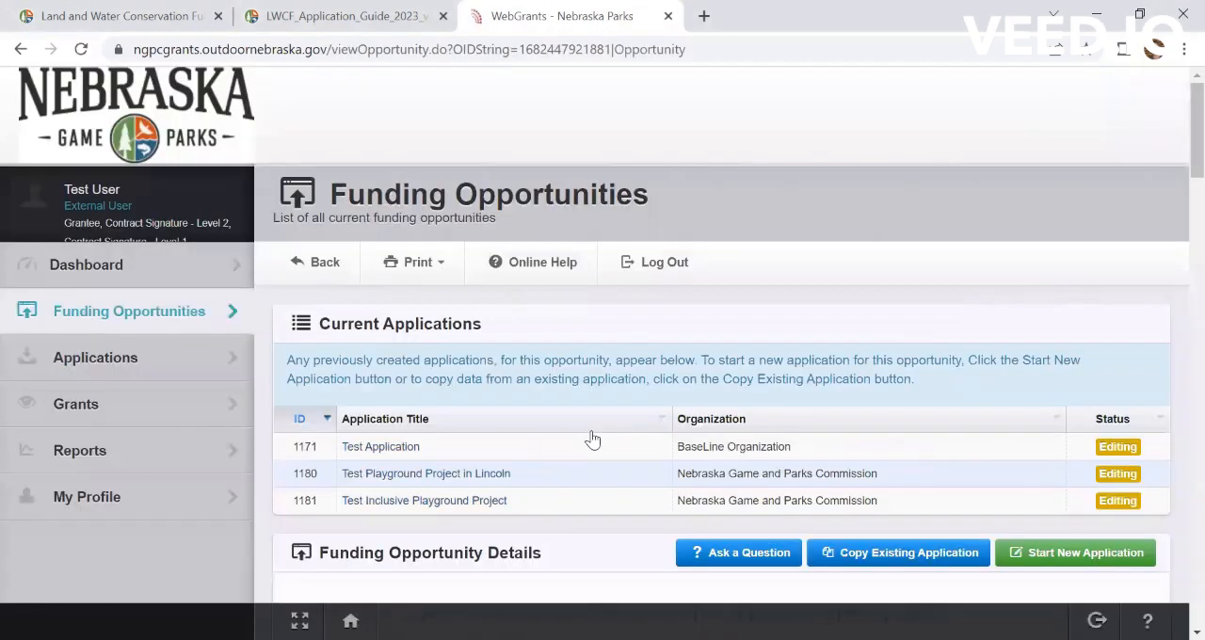
{"action": "scroll", "coordinate": [622, 433], "scroll_direction": "down", "scroll_amount": 4}
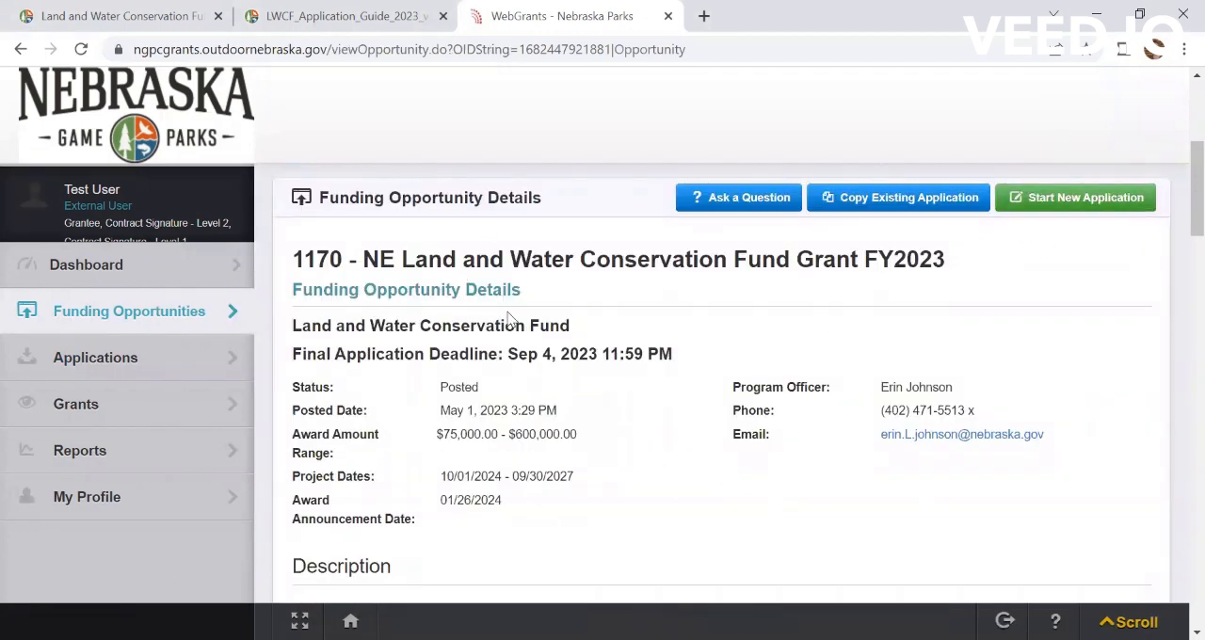
{"action": "scroll", "coordinate": [568, 350], "scroll_direction": "down", "scroll_amount": 2}
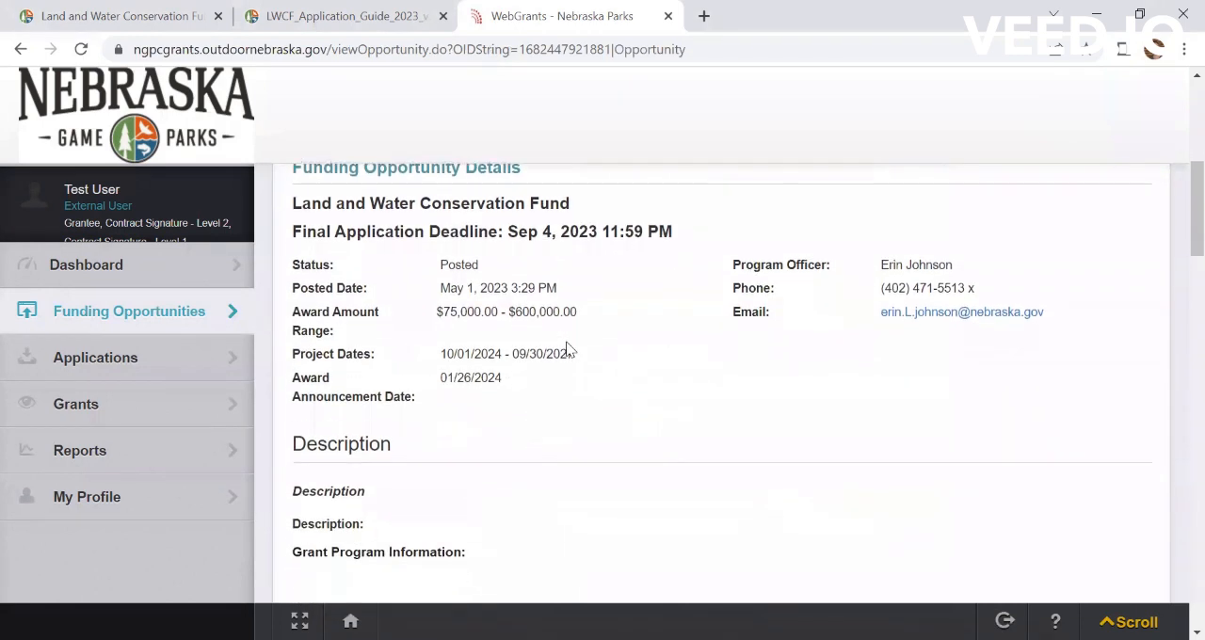
Step: Read the opportunity's description, covering the grant program information, applicant and project eligibility, and application limitations
{"action": "scroll", "coordinate": [567, 350], "scroll_direction": "down", "scroll_amount": 1}
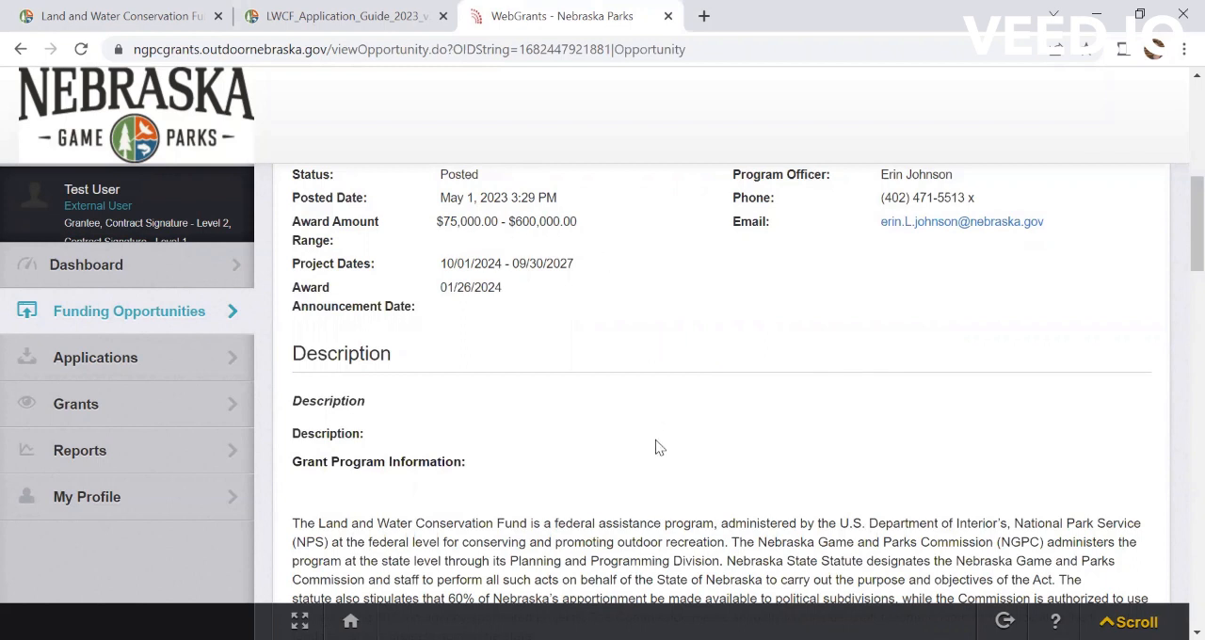
{"action": "scroll", "coordinate": [659, 448], "scroll_direction": "down", "scroll_amount": 2}
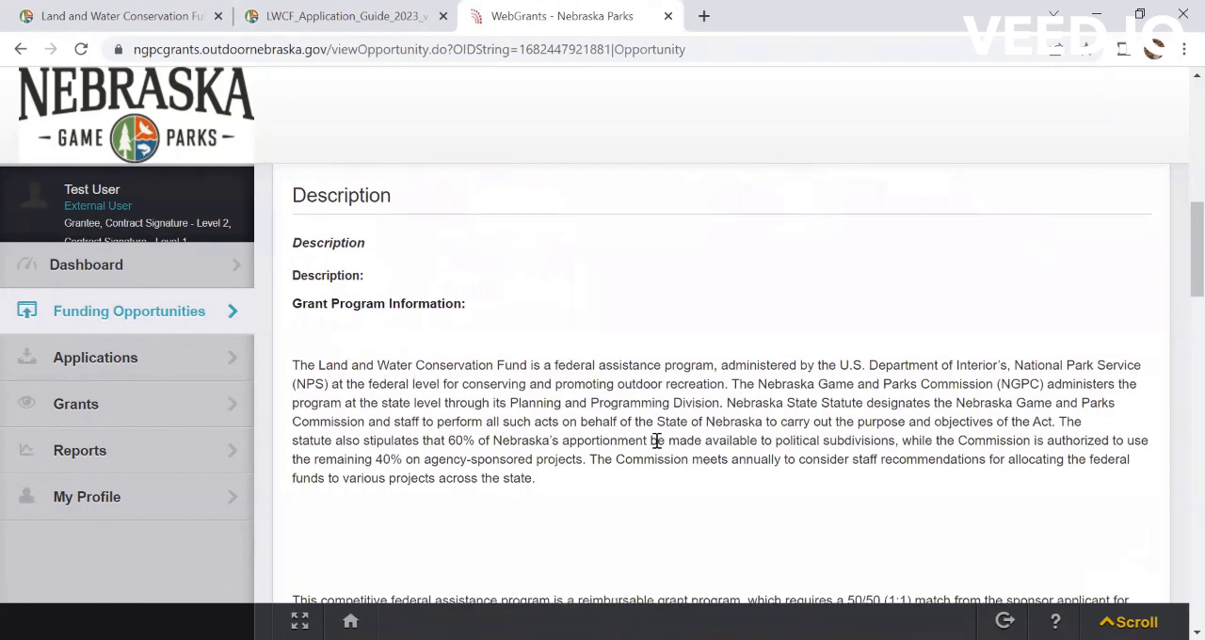
{"action": "scroll", "coordinate": [656, 440], "scroll_direction": "down", "scroll_amount": 2}
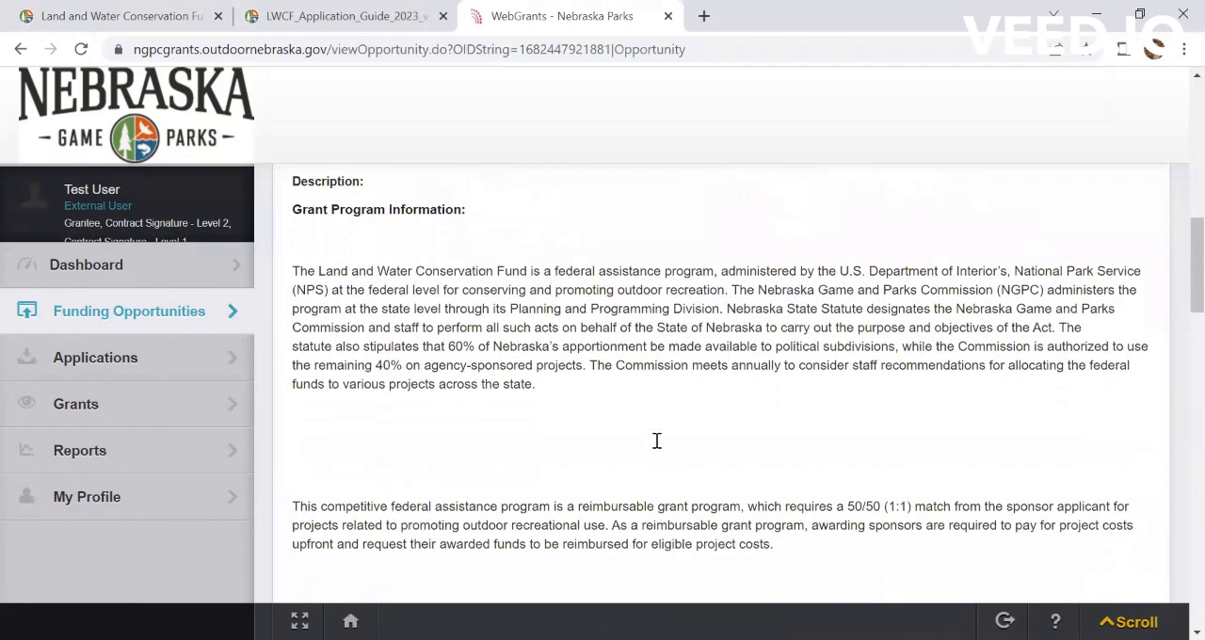
{"action": "scroll", "coordinate": [656, 440], "scroll_direction": "down", "scroll_amount": 6}
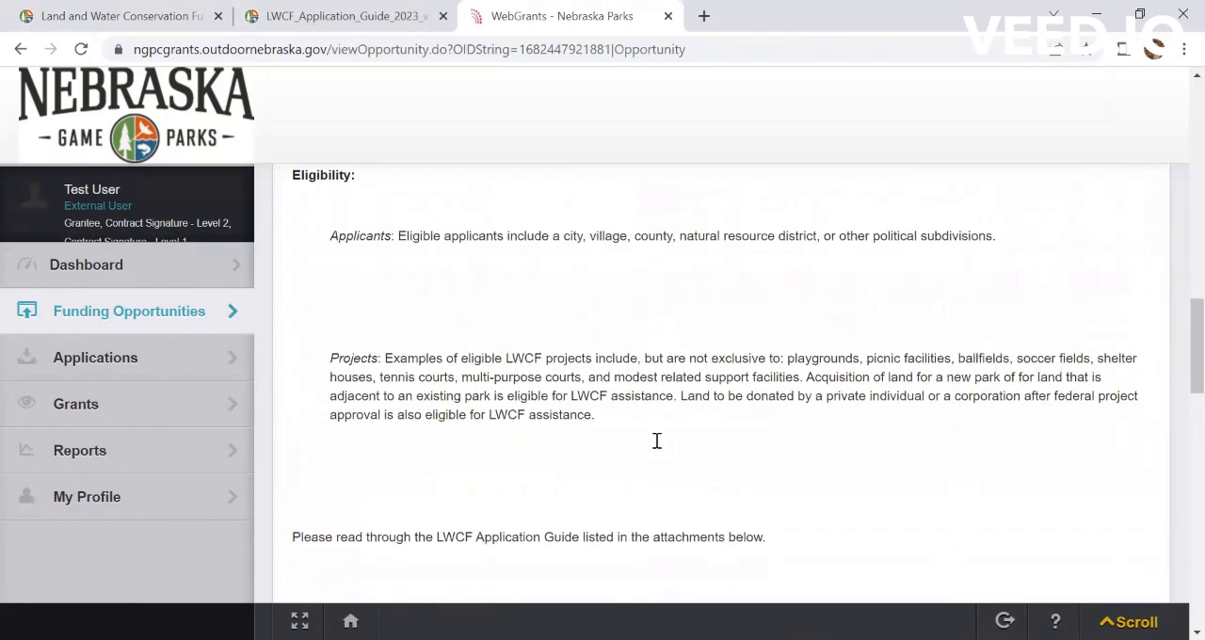
{"action": "scroll", "coordinate": [657, 440], "scroll_direction": "down", "scroll_amount": 3}
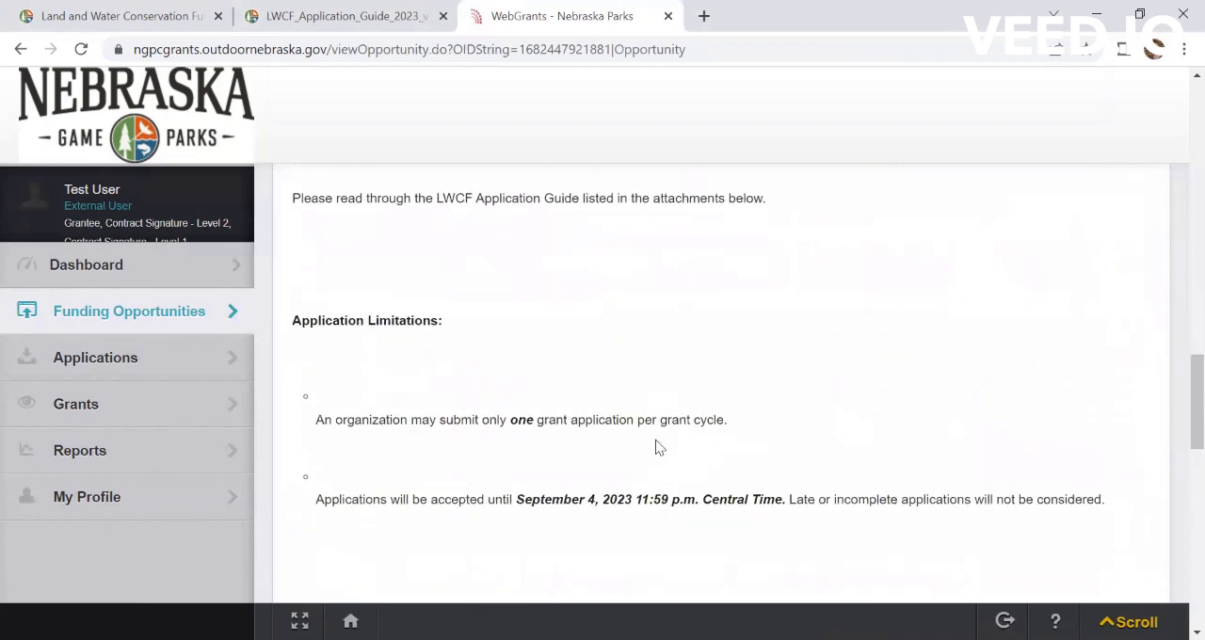
{"action": "scroll", "coordinate": [656, 442], "scroll_direction": "down", "scroll_amount": 1}
{"action": "scroll", "coordinate": [656, 442], "scroll_direction": "down", "scroll_amount": 2}
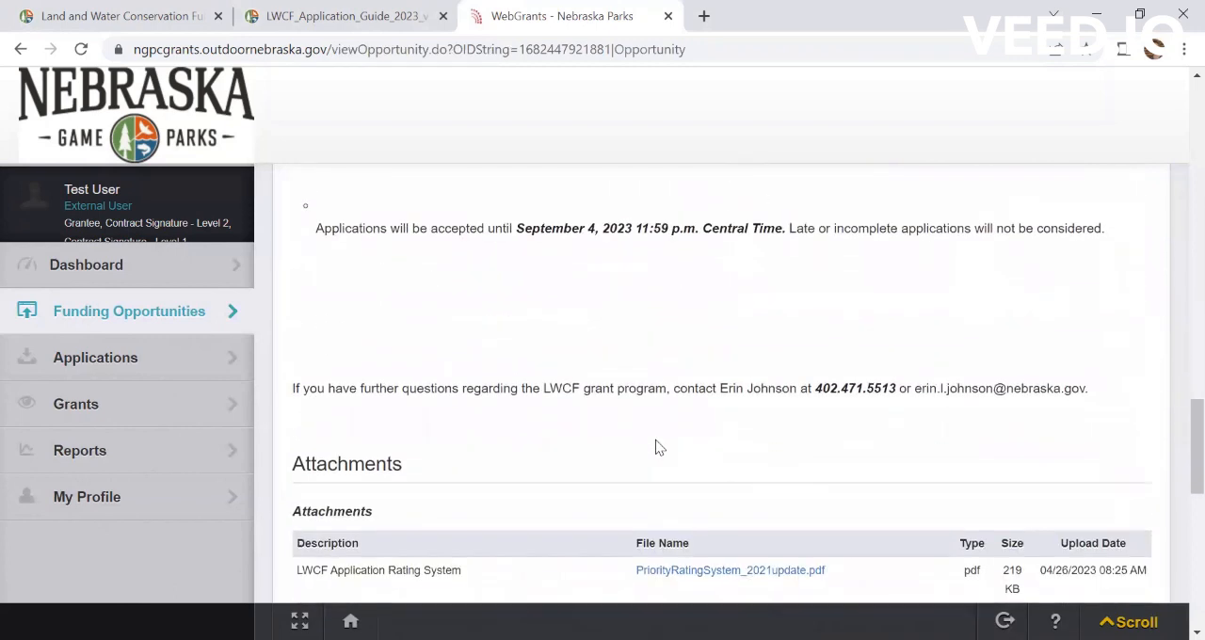
Step: Go through the funding opportunity's attachments, from the LWCF Application Rating System to the Resolution Template
{"action": "scroll", "coordinate": [656, 447], "scroll_direction": "down", "scroll_amount": 2}
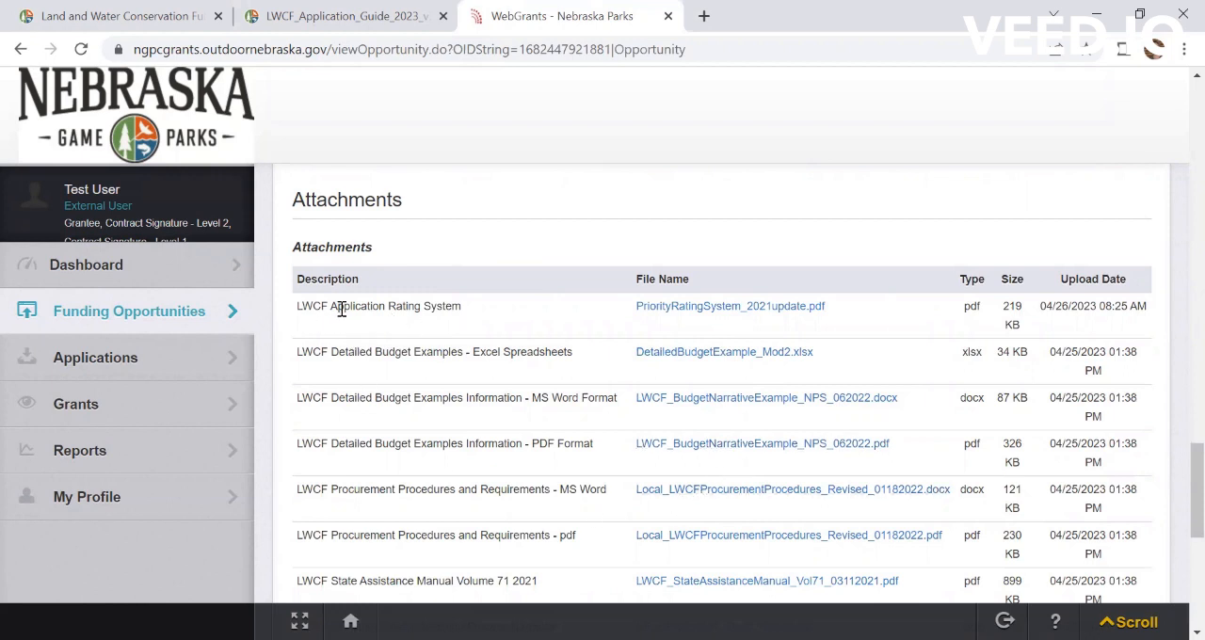
{"action": "left_click_drag", "start_coordinate": [462, 307], "coordinate": [290, 294]}
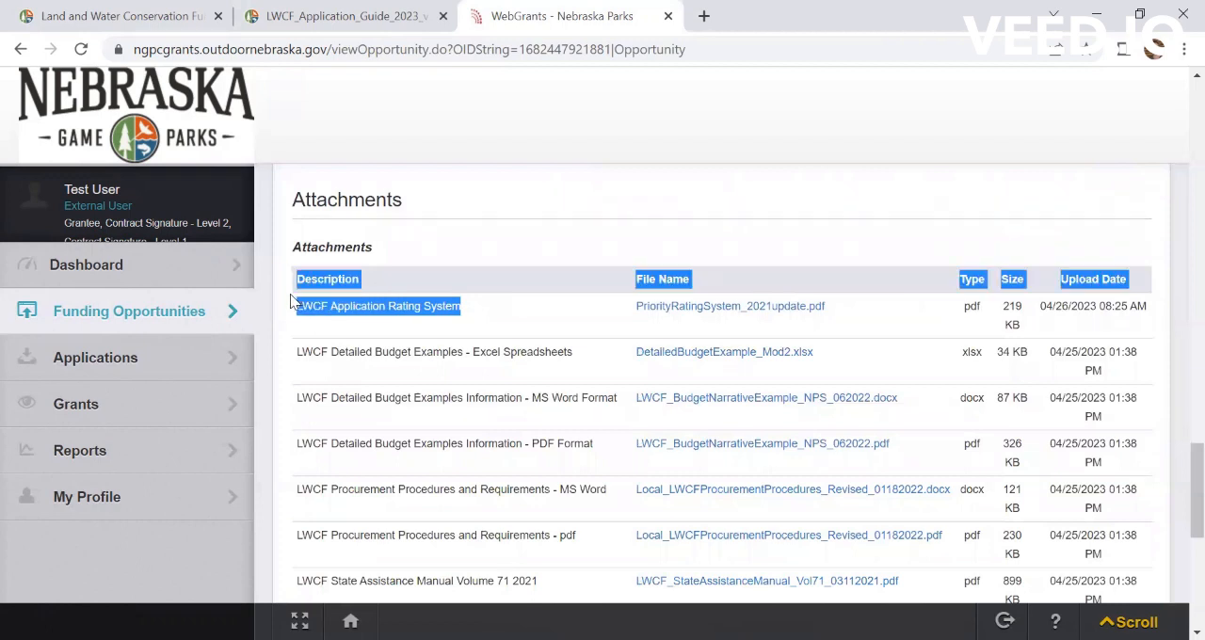
{"action": "left_click", "coordinate": [499, 300]}
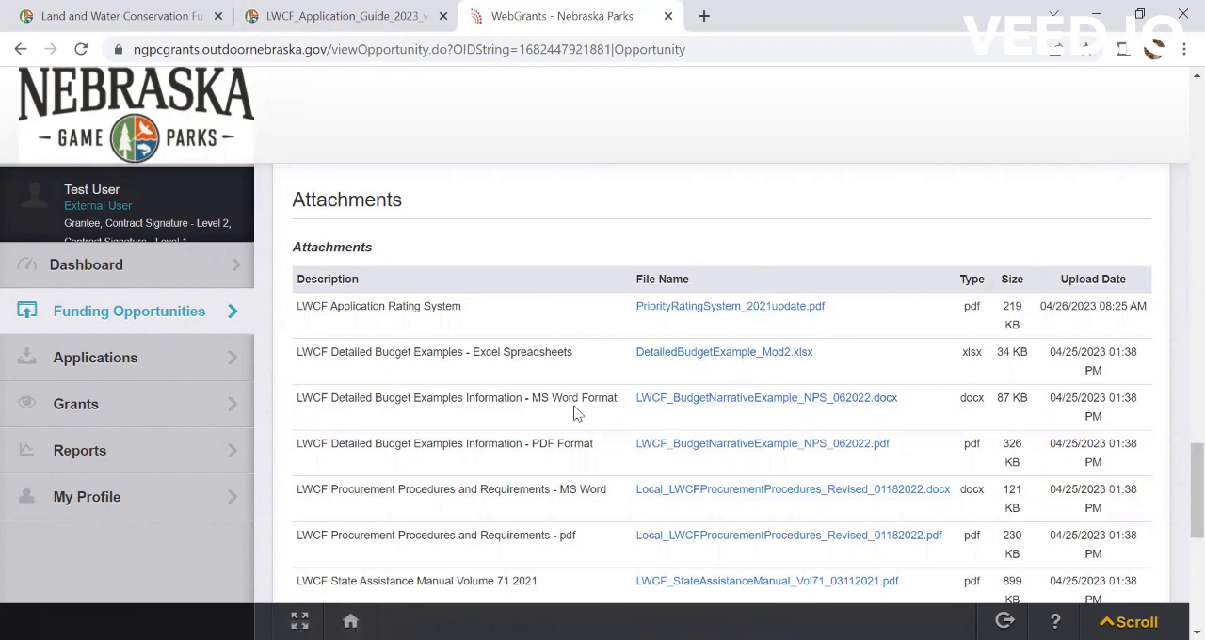
{"action": "scroll", "coordinate": [577, 411], "scroll_direction": "down", "scroll_amount": 1}
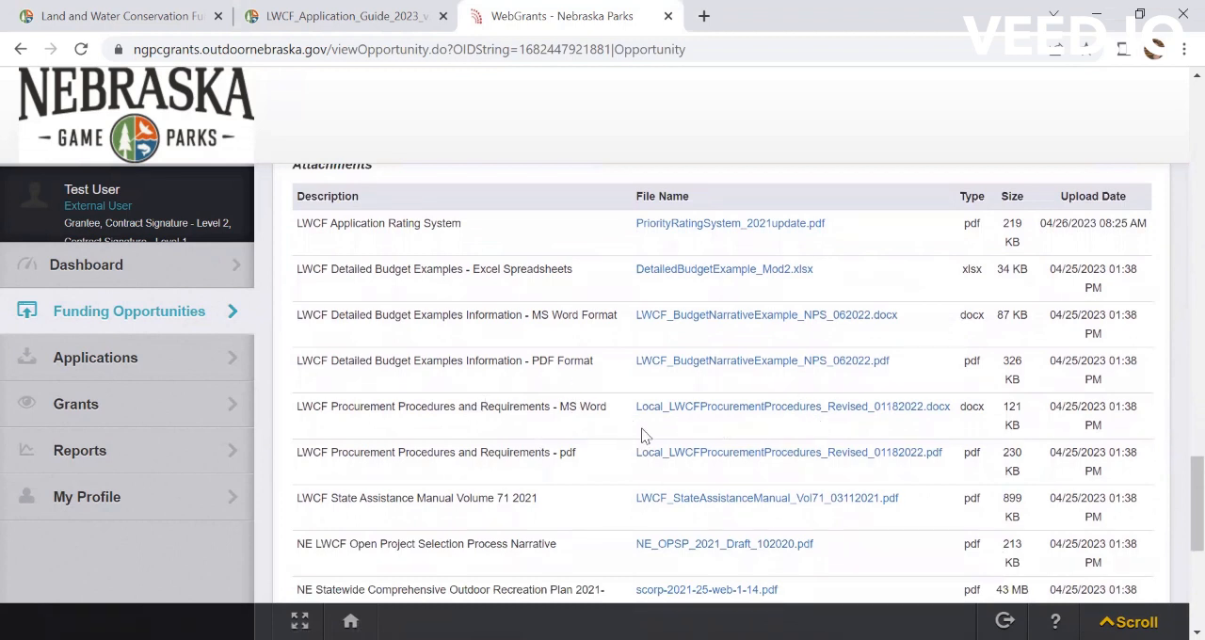
{"action": "scroll", "coordinate": [643, 435], "scroll_direction": "down", "scroll_amount": 1}
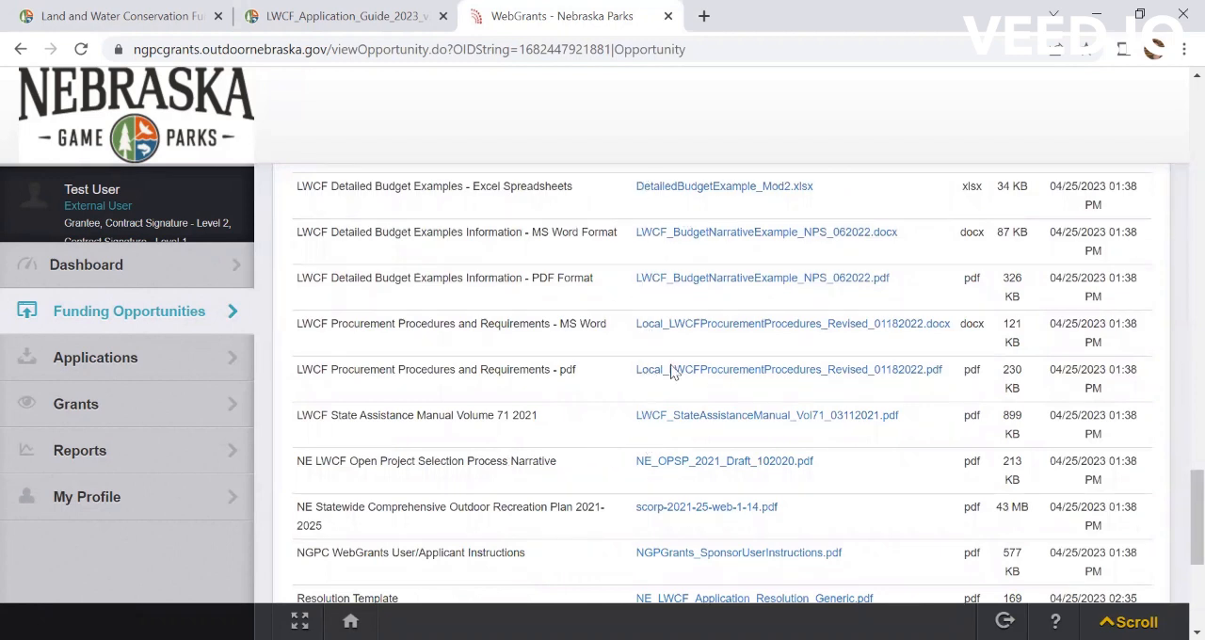
{"action": "scroll", "coordinate": [607, 404], "scroll_direction": "down", "scroll_amount": 2}
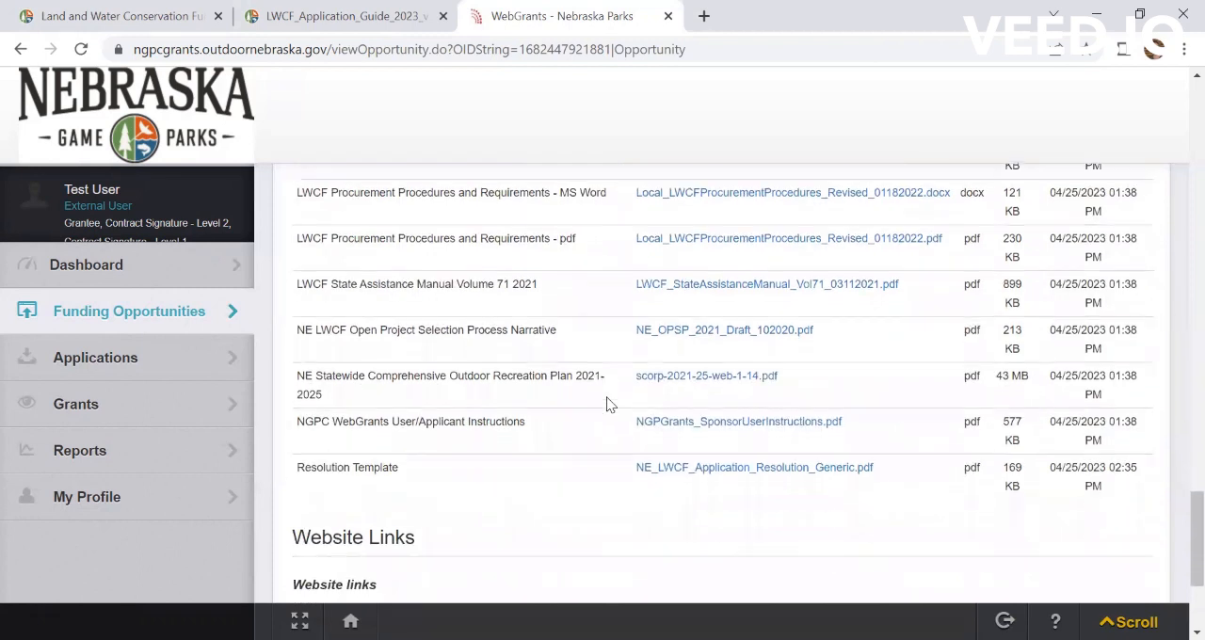